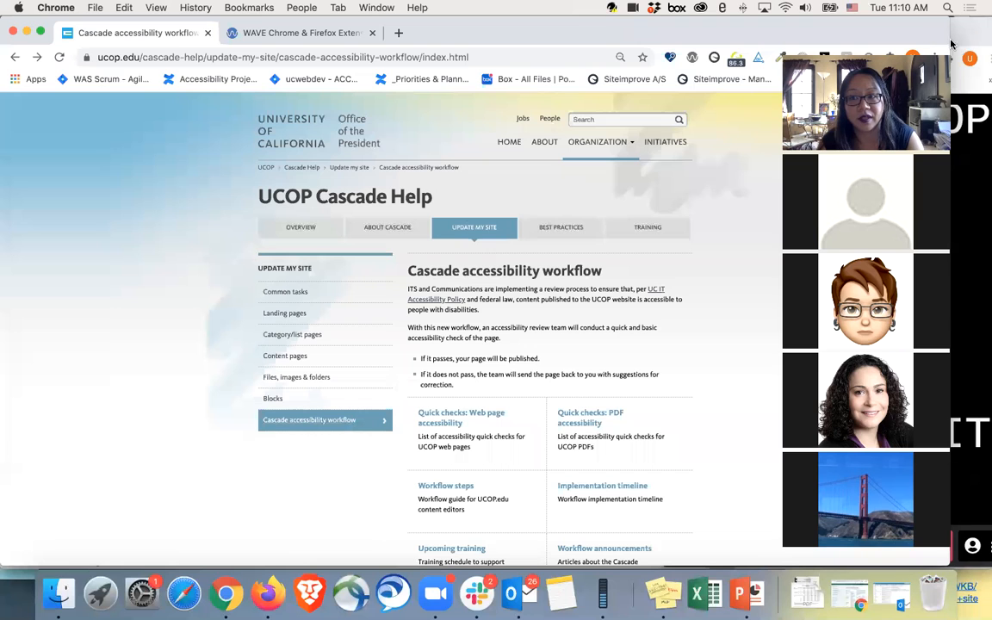
Step: Widen the browser window, and open the Workflow steps guide in a new tab to review its section on submitting a page to workflow
left_click_drag(948, 32, 984, 34)
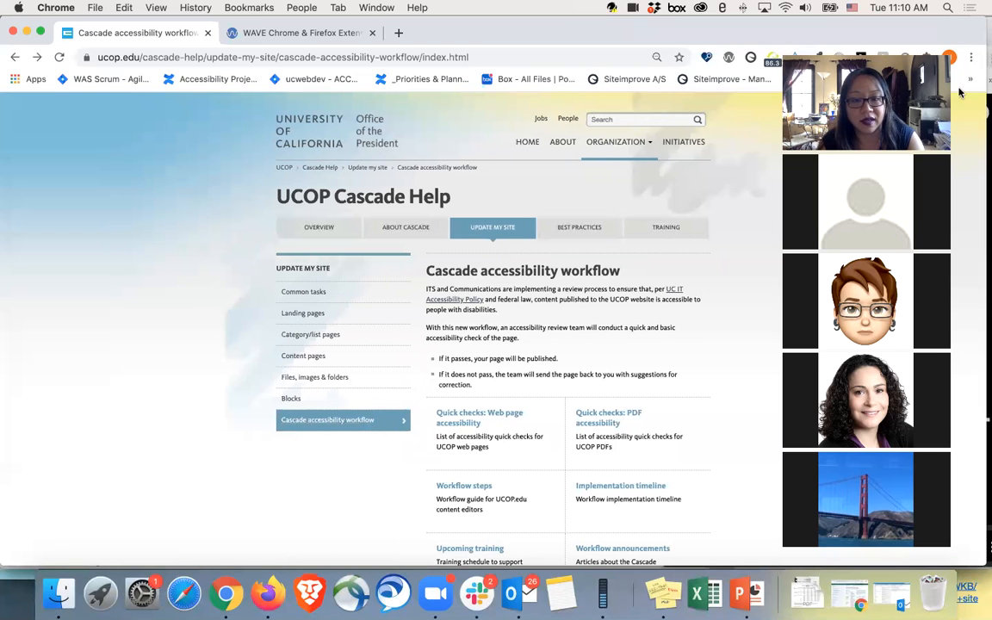
scroll(650, 349, "down", 3)
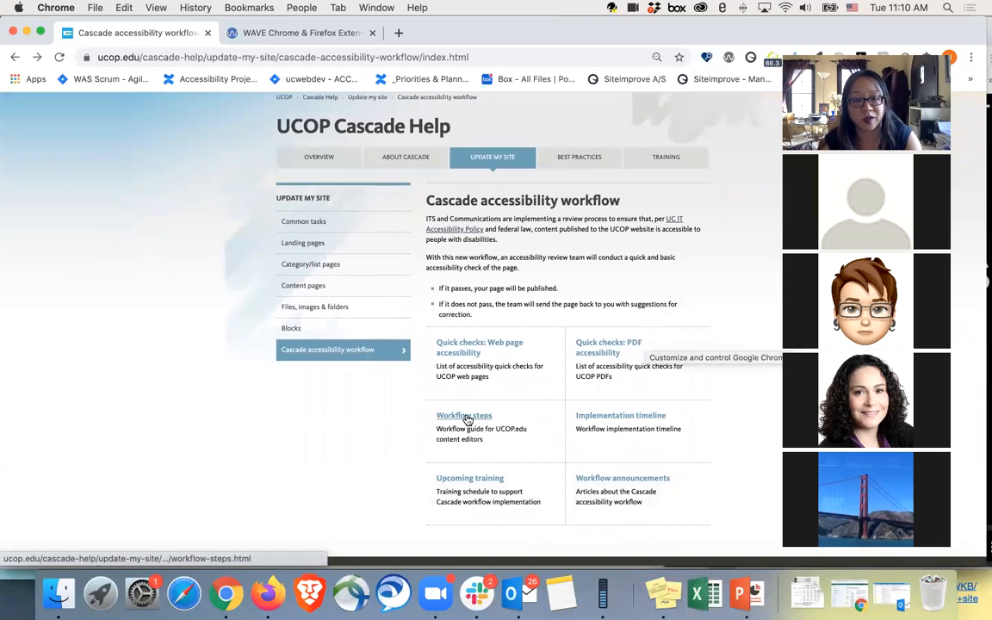
right_click(468, 417)
left_click(516, 393)
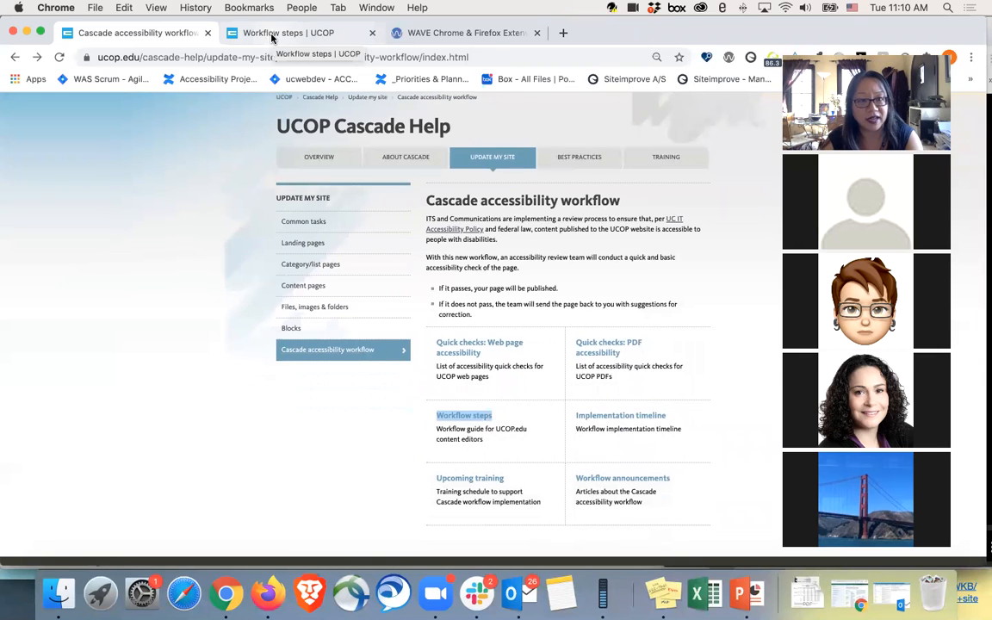
left_click(272, 36)
scroll(522, 418, "down", 5)
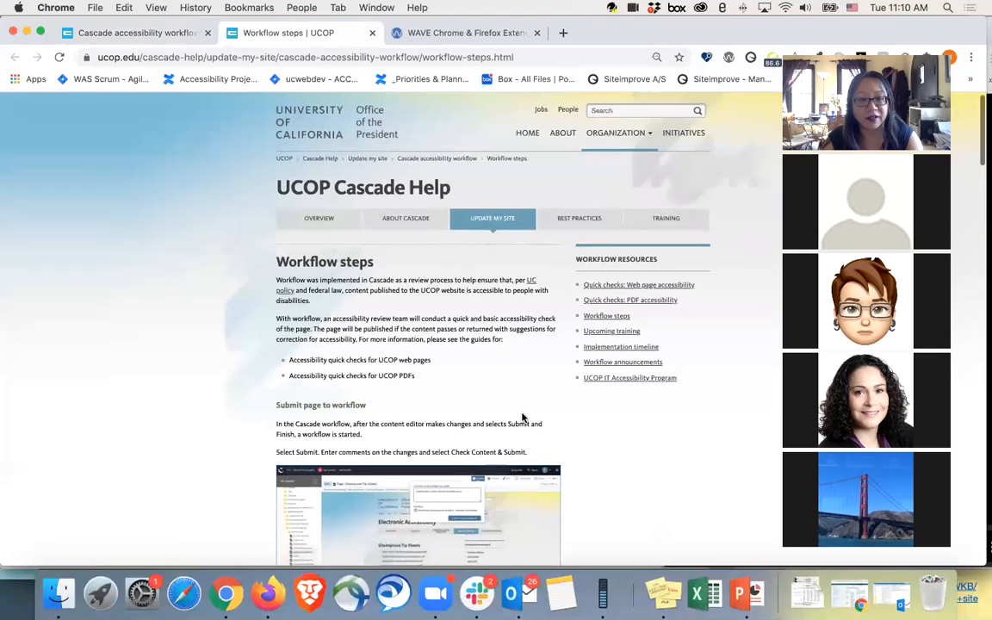
scroll(597, 454, "down", 5)
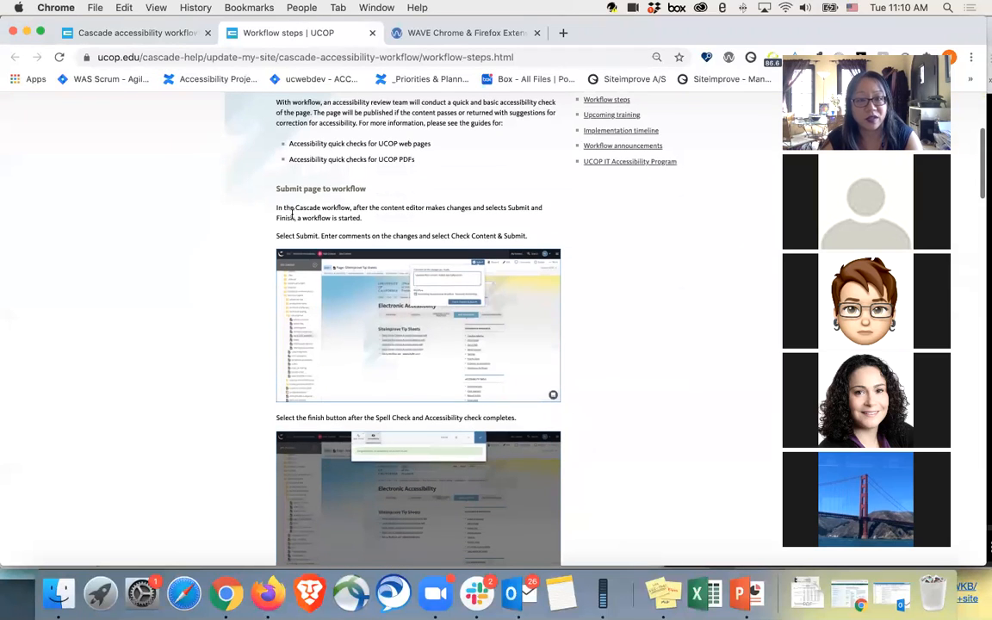
Step: Return to the Cascade accessibility workflow page and open its Implementation timeline page in a new tab
left_click(160, 40)
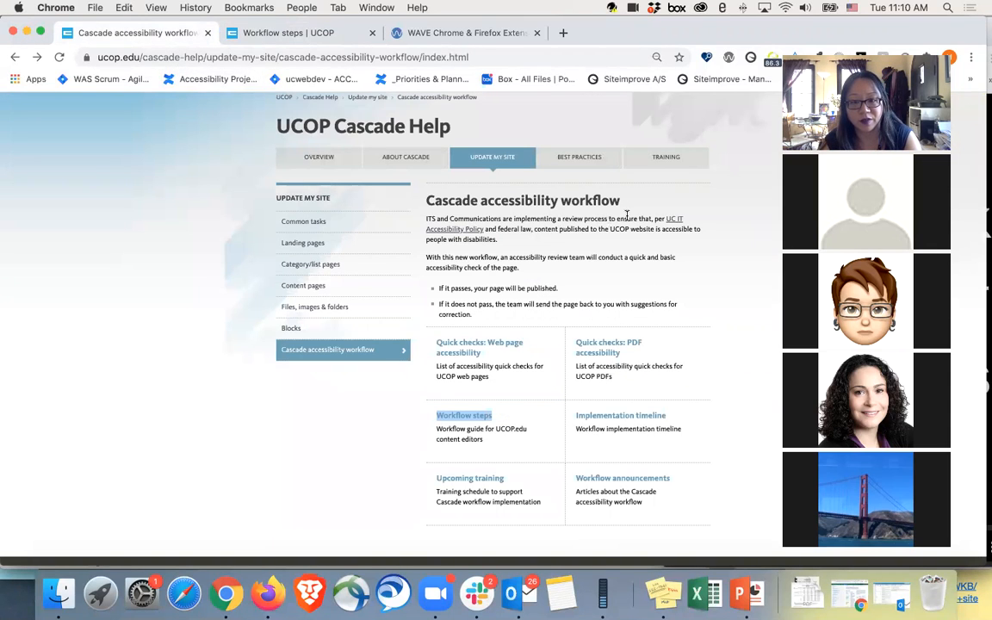
right_click(630, 419)
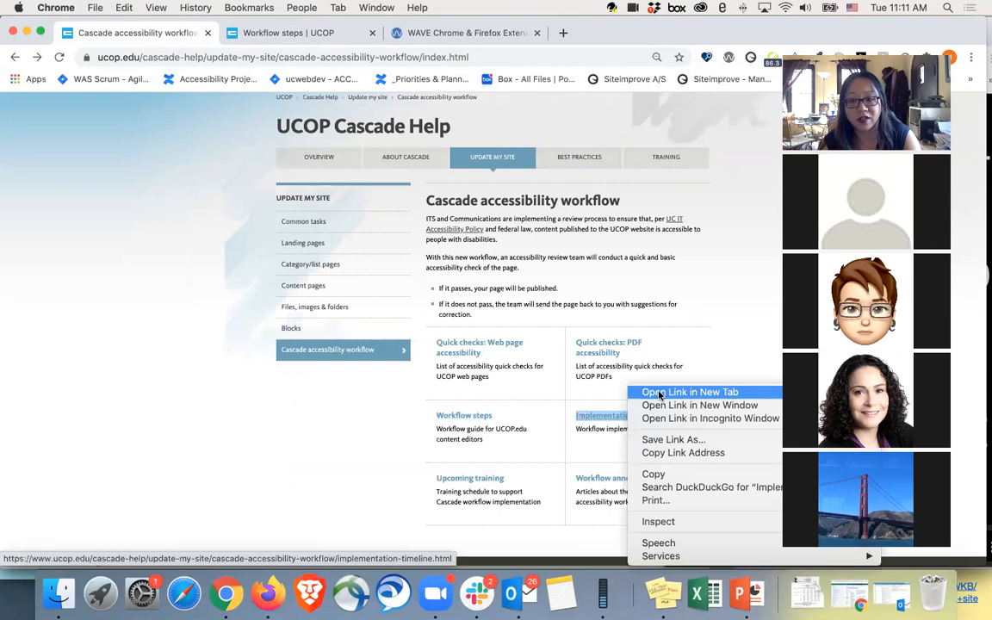
left_click(660, 395)
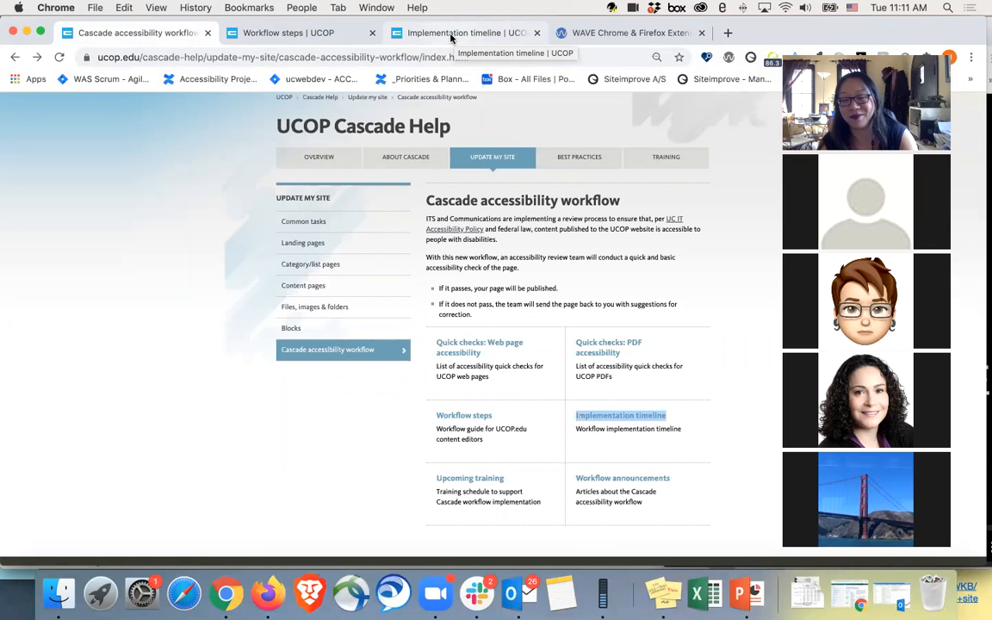
left_click(450, 37)
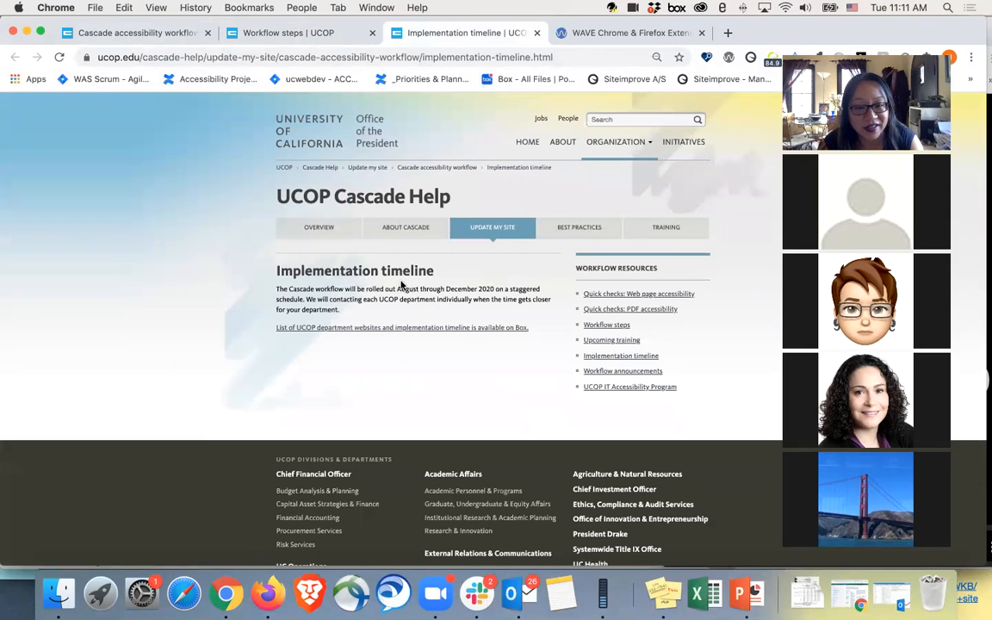
Step: Open the linked Box list of UCOP department websites and implementation timeline in a new tab and bring it up
right_click(382, 332)
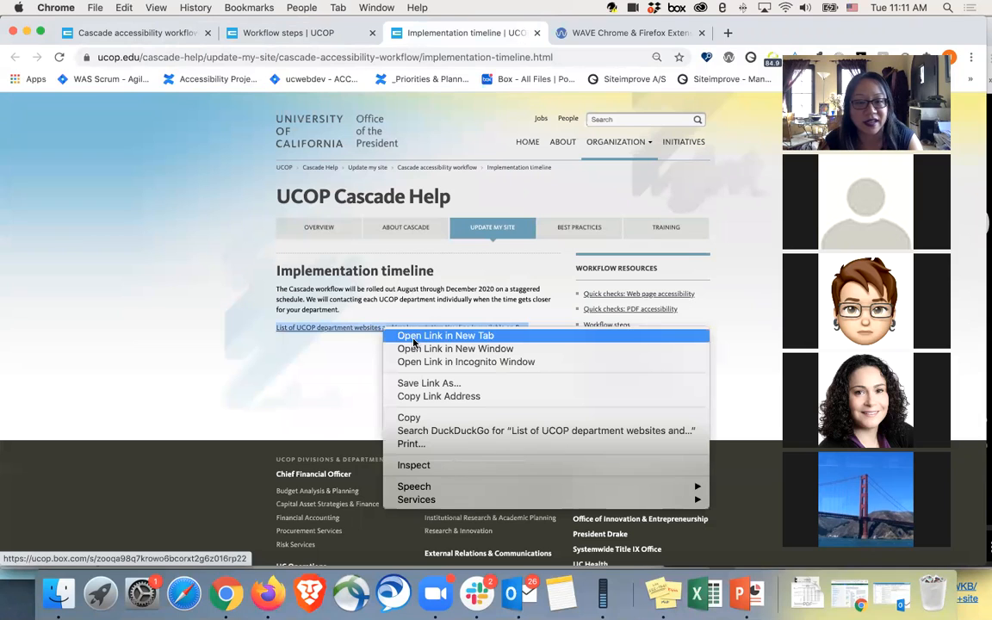
left_click(414, 338)
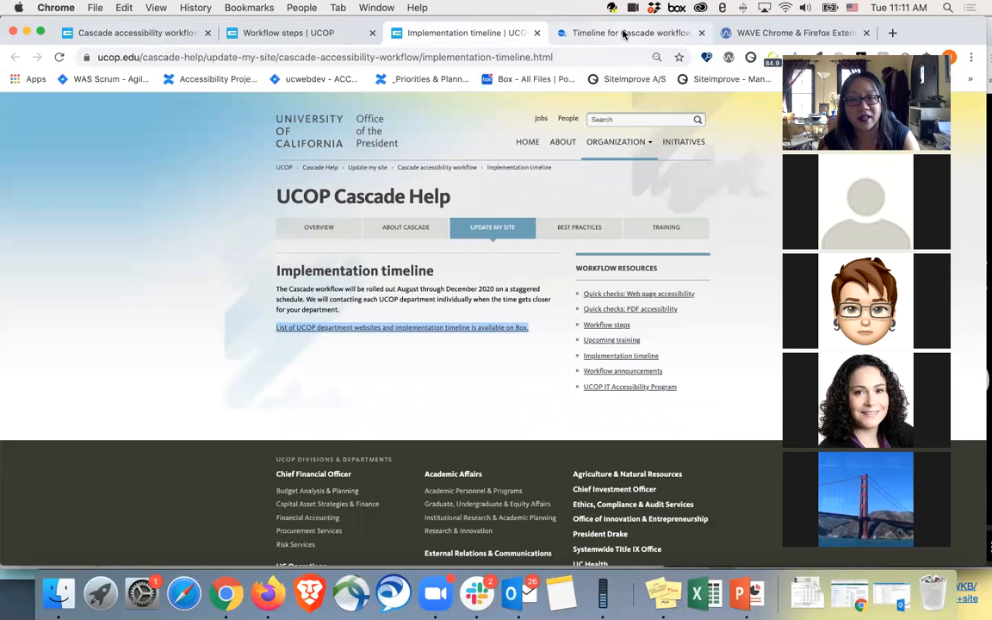
left_click(625, 33)
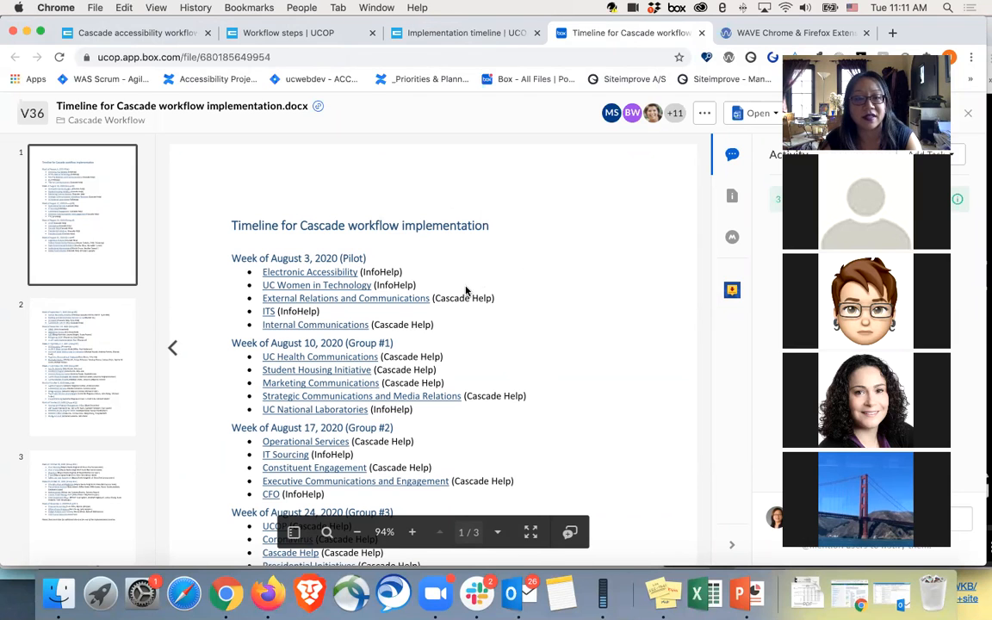
Step: Review the weekly department rollout groups across all pages of the Cascade workflow implementation timeline document
scroll(552, 375, "down", 4)
scroll(552, 374, "down", 2)
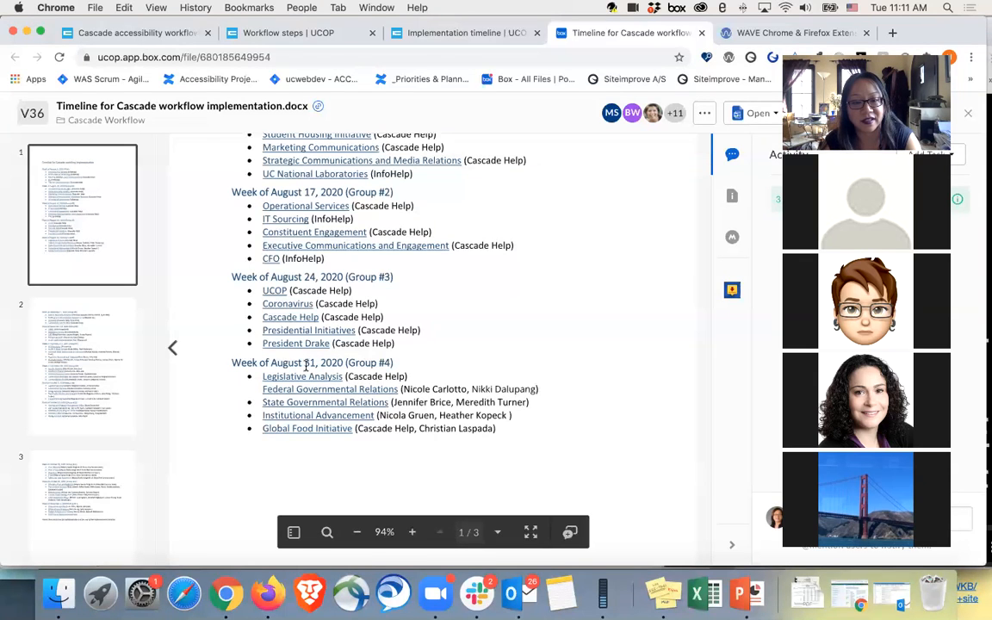
scroll(508, 414, "down", 2)
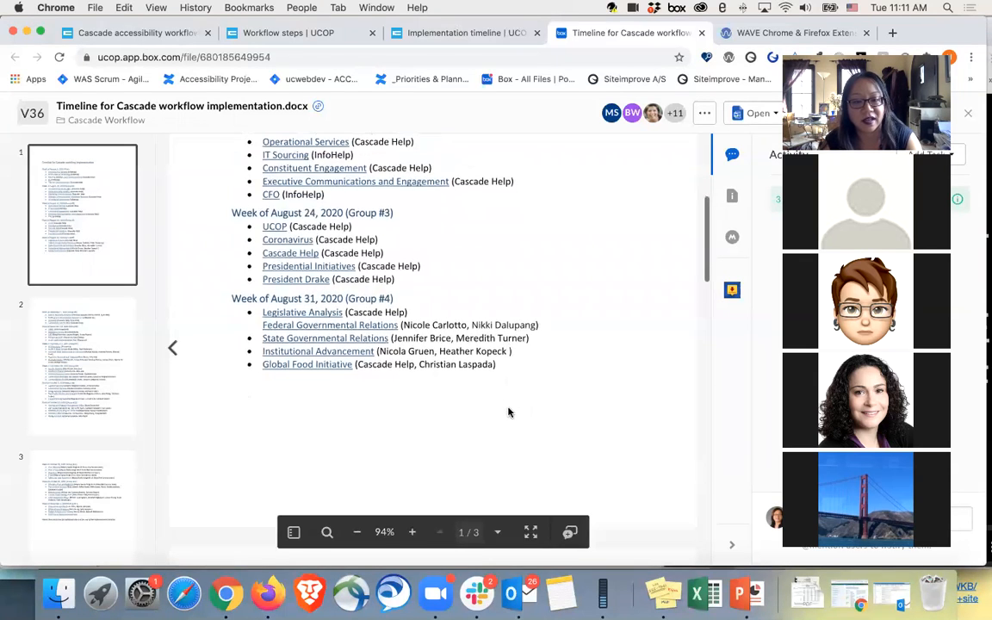
scroll(508, 414, "down", 10)
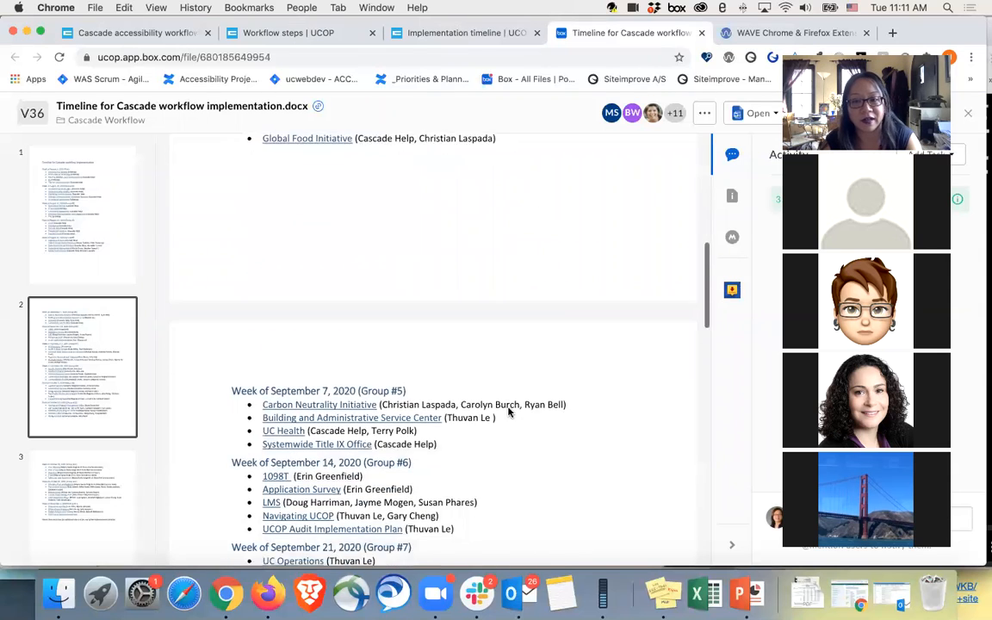
scroll(508, 413, "down", 5)
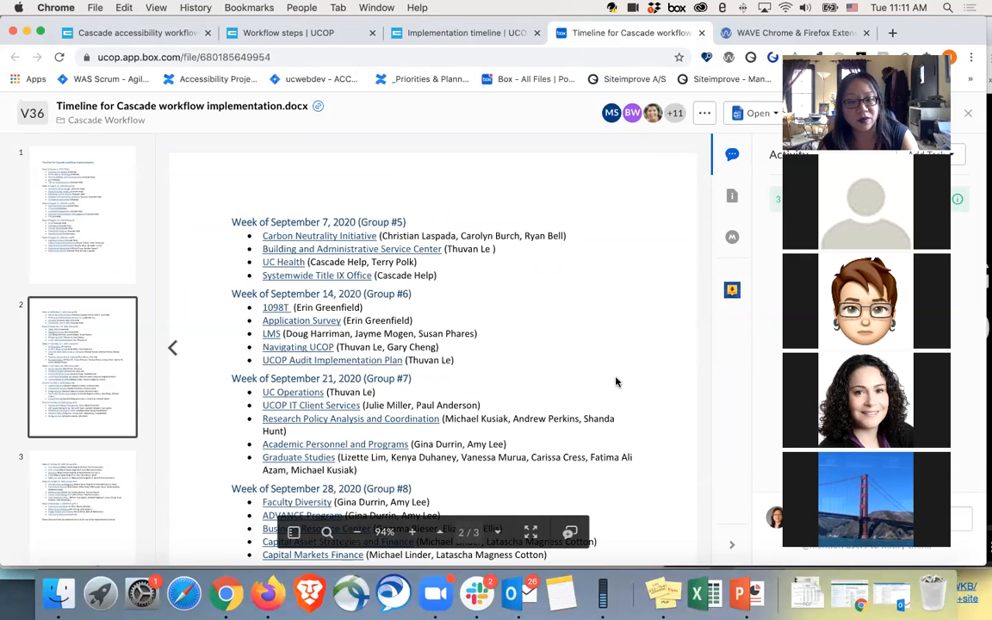
scroll(616, 381, "down", 10)
scroll(616, 381, "down", 15)
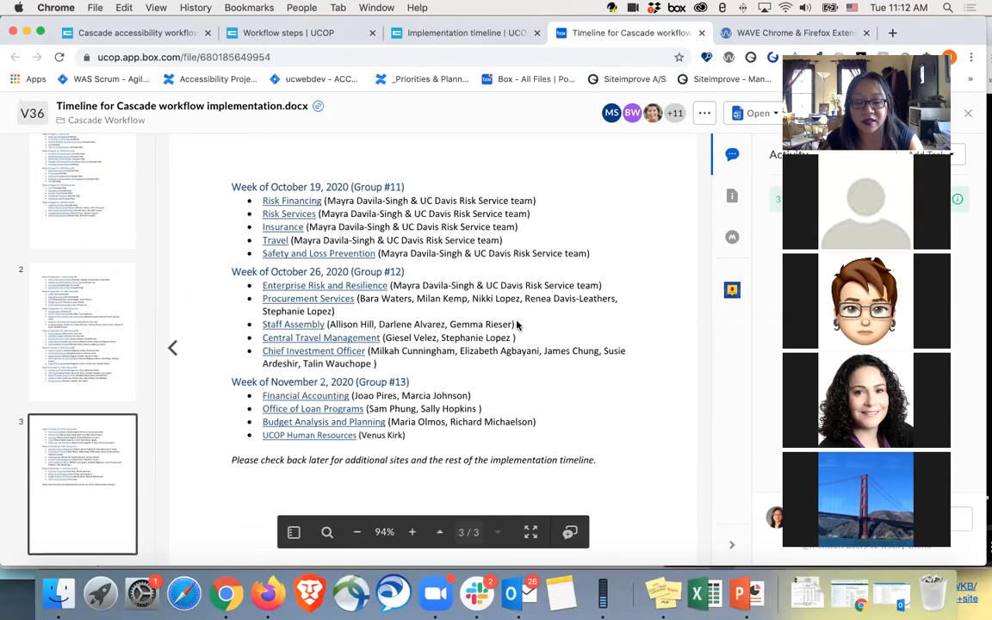
scroll(542, 241, "up", 10)
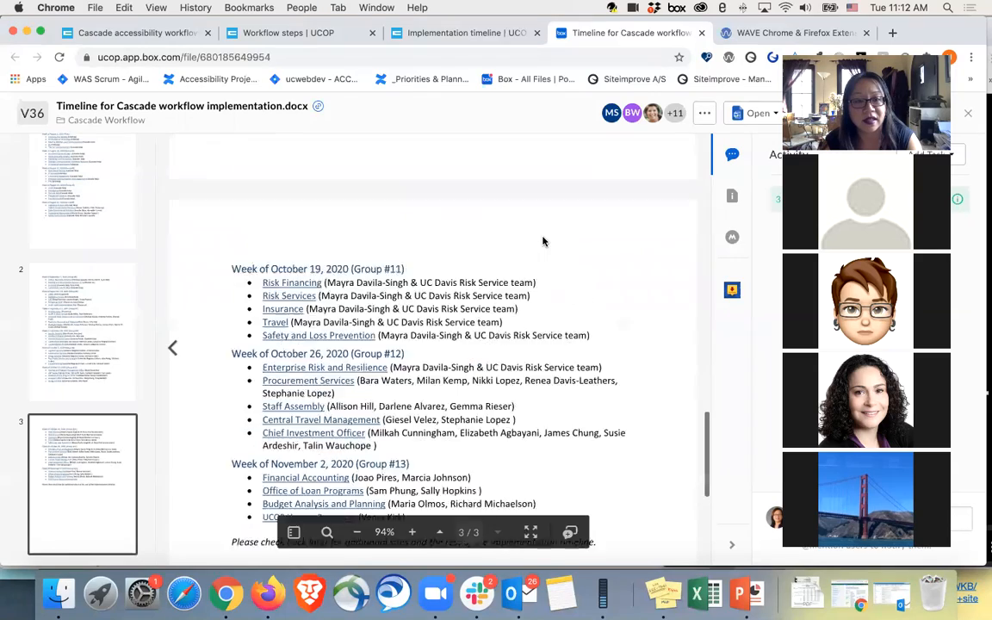
scroll(542, 238, "up", 7)
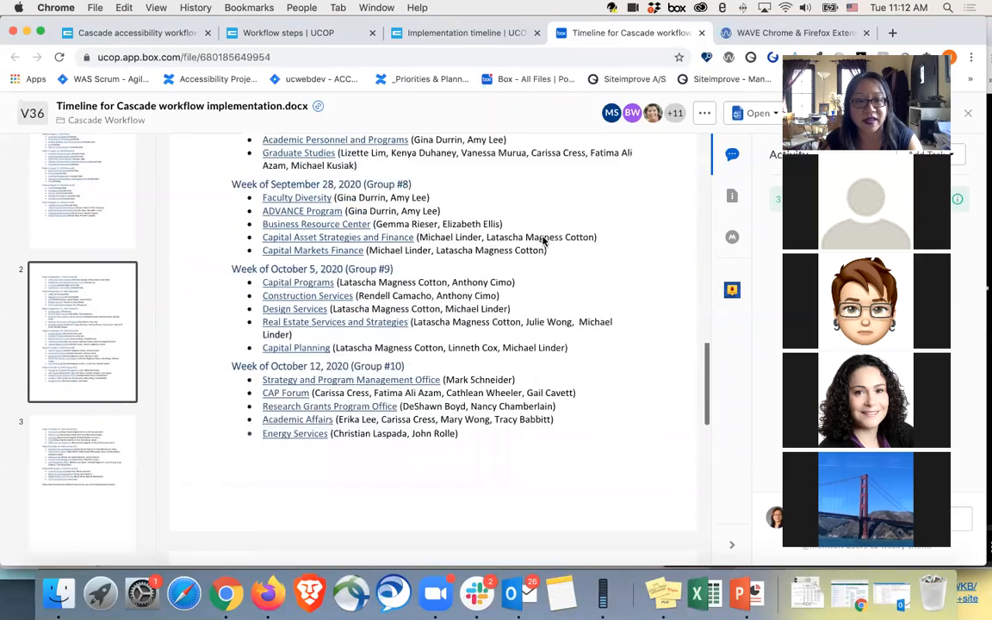
scroll(543, 238, "up", 1)
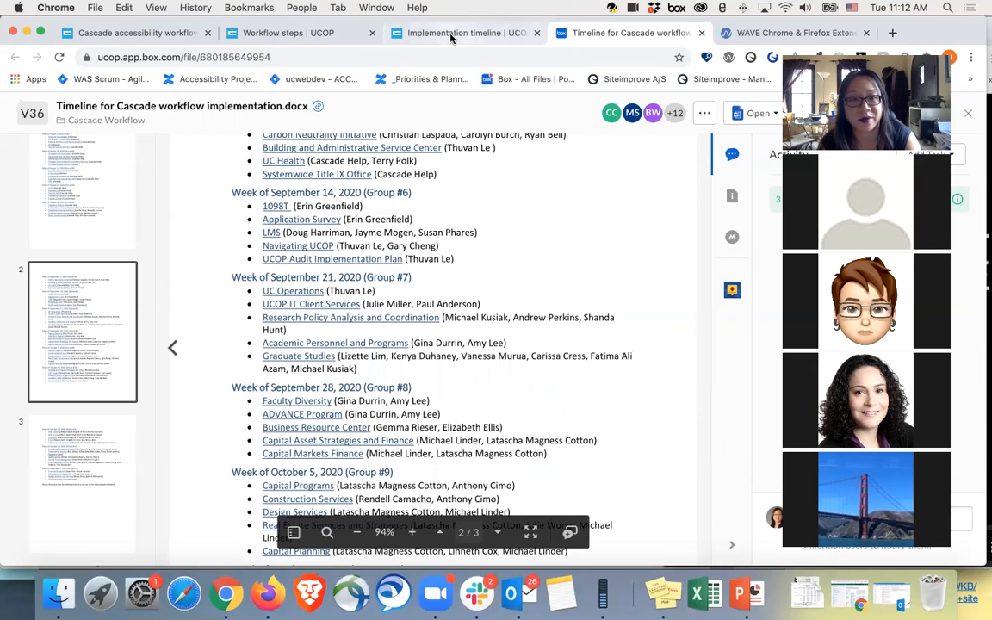
Step: Go back to the Cascade accessibility workflow page and open Quick checks: Web page accessibility in a new tab for viewing
left_click(327, 34)
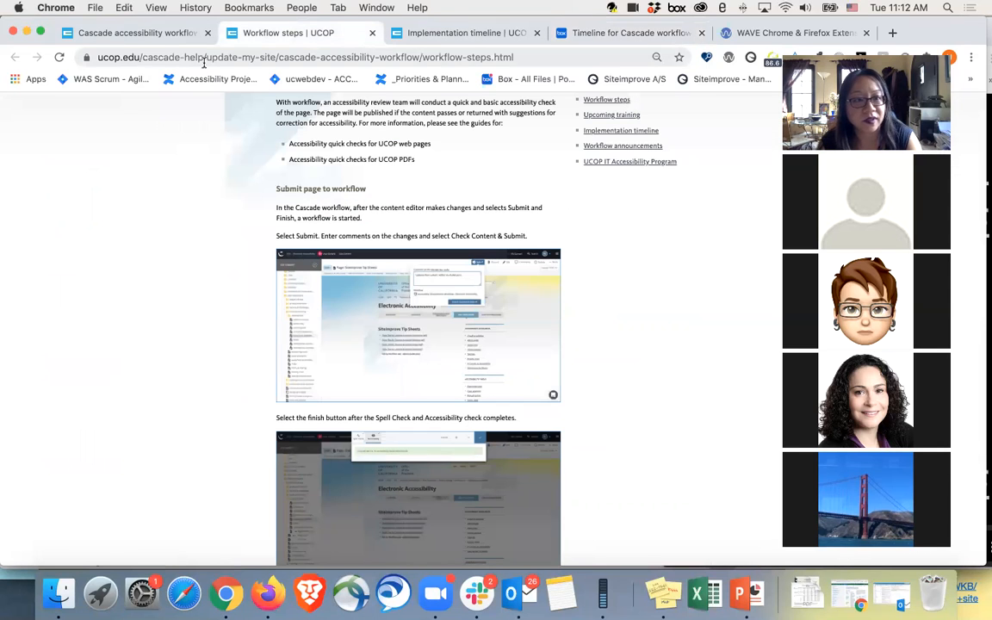
left_click(131, 35)
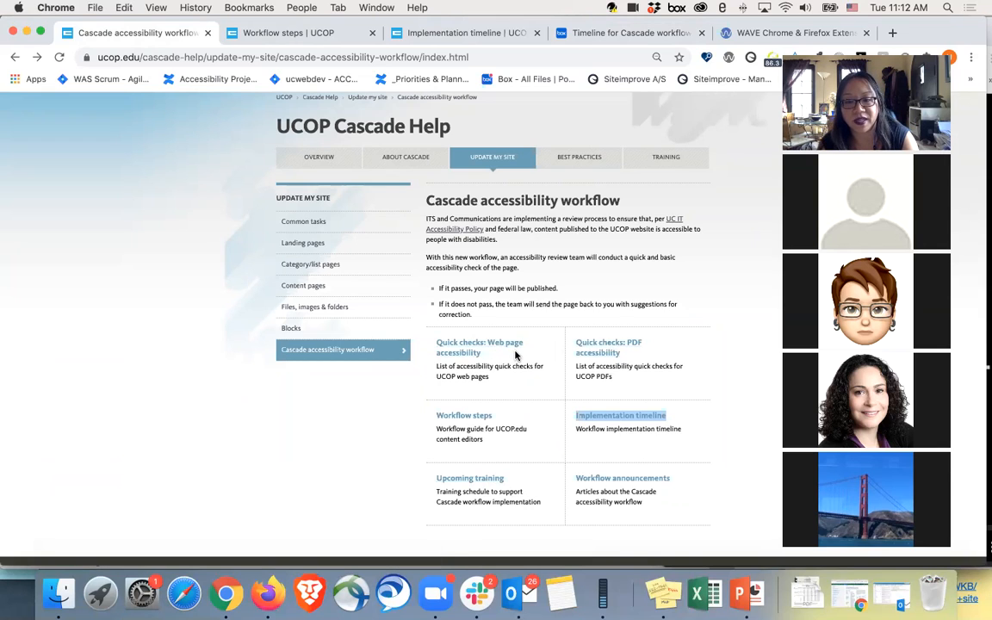
right_click(481, 349)
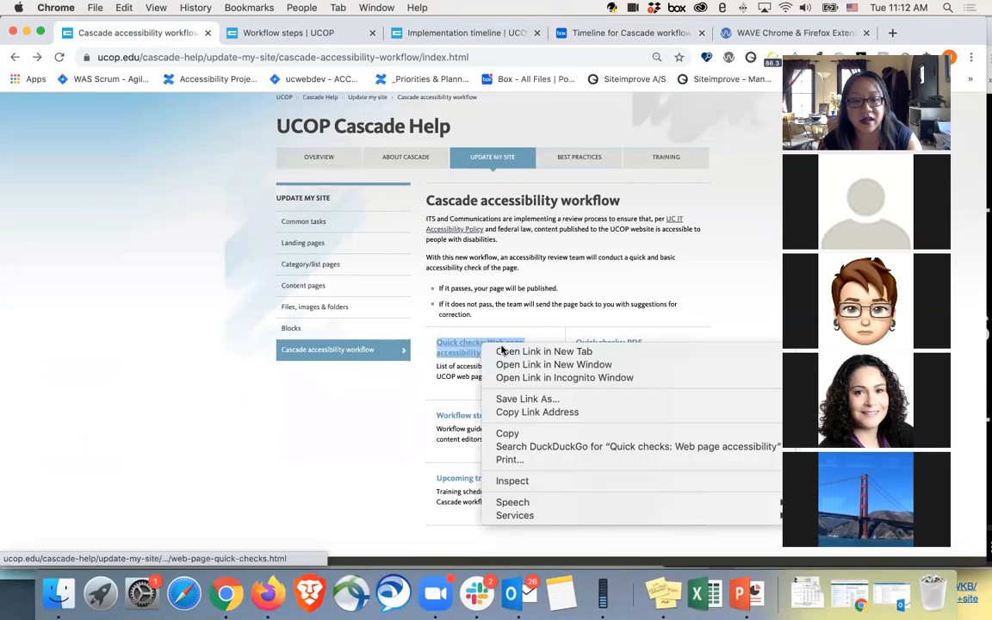
left_click(505, 349)
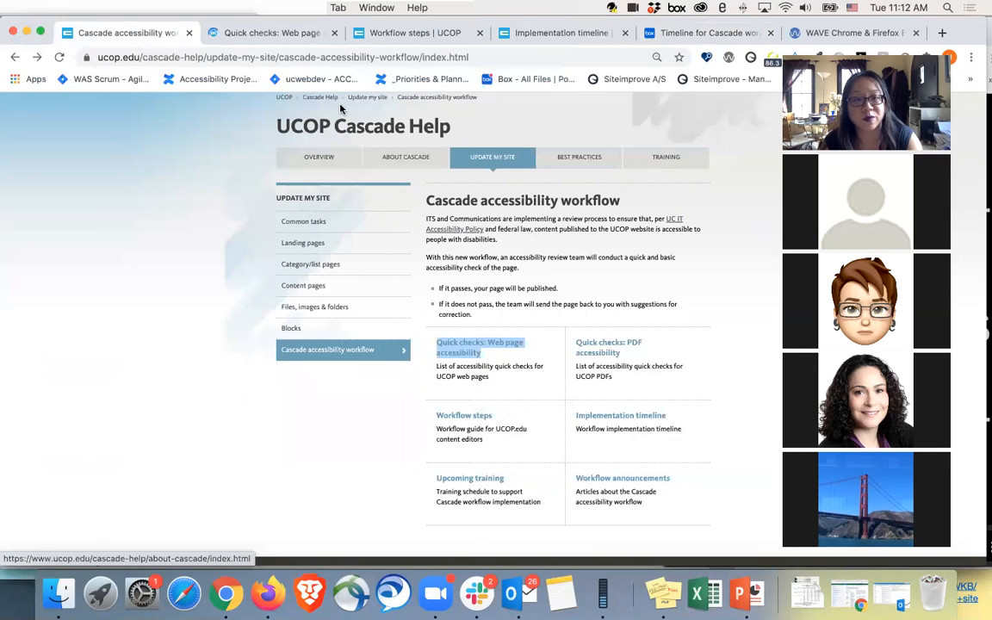
left_click(278, 37)
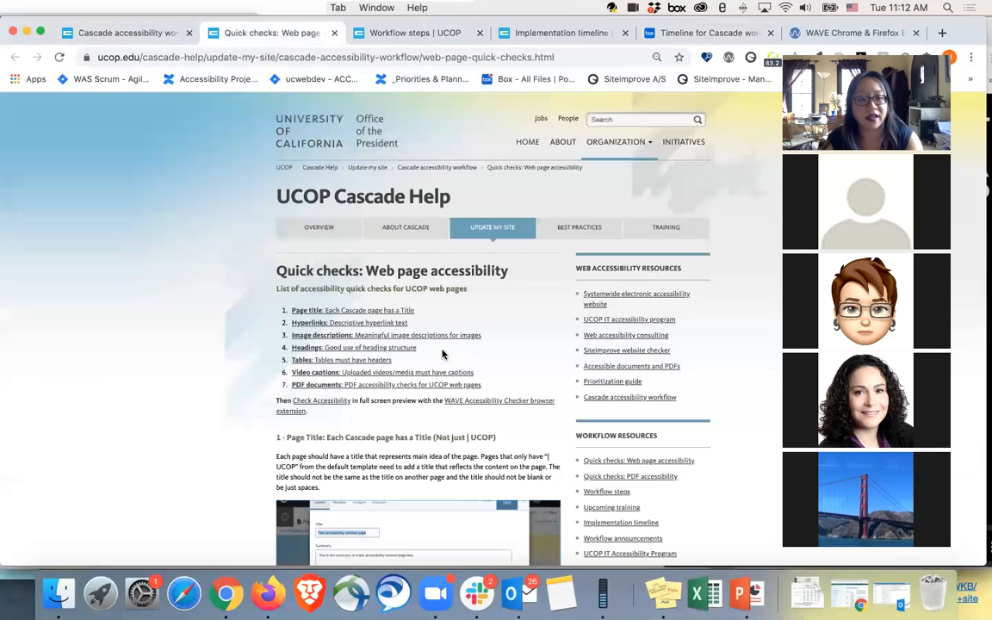
Step: From the Cascade accessibility workflow page, open Quick checks: PDF accessibility in a new tab and display it
left_click(149, 40)
right_click(614, 345)
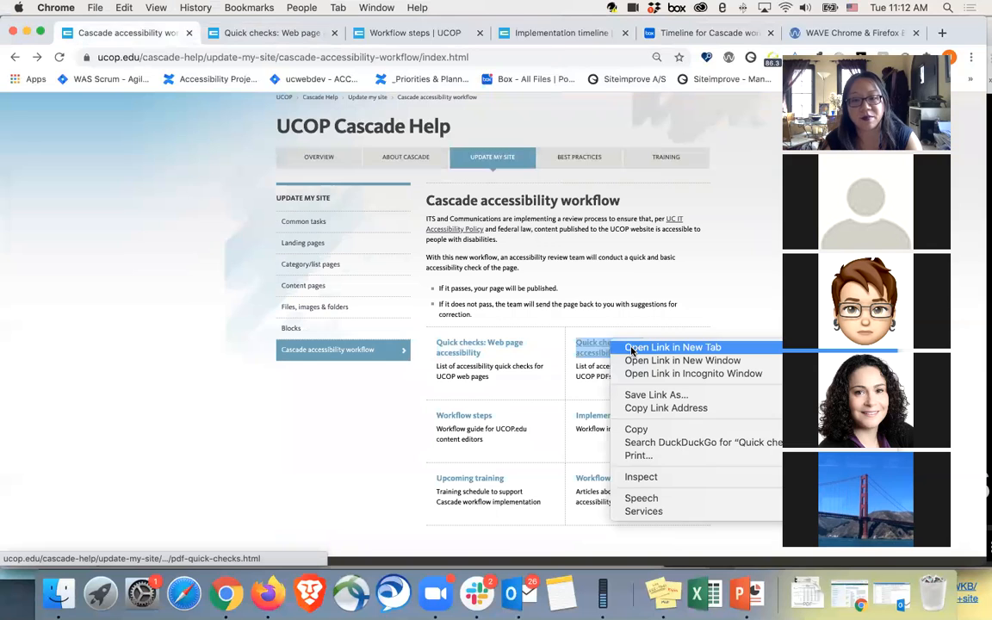
left_click(655, 347)
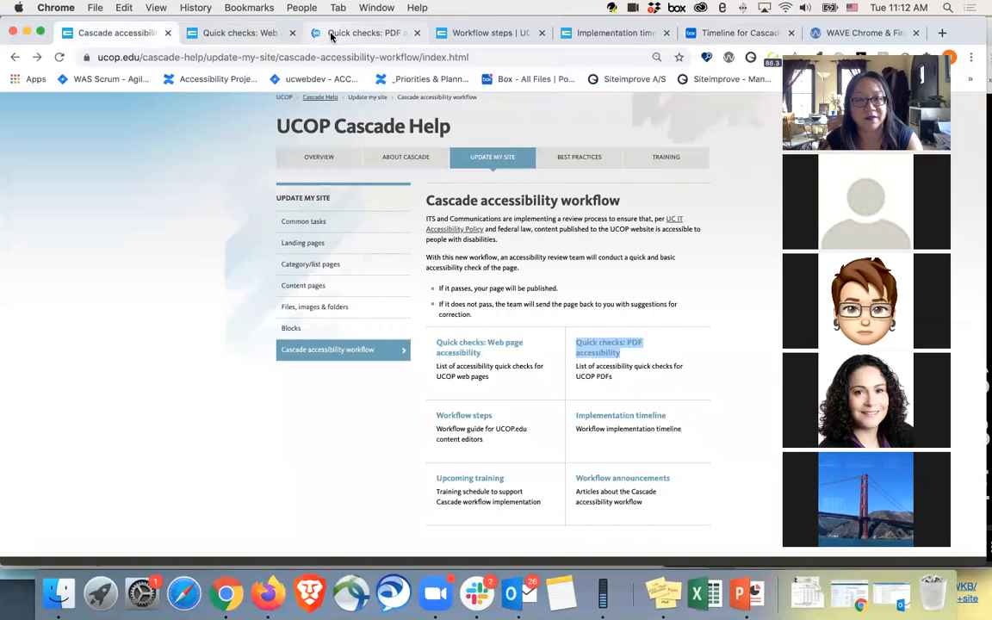
left_click(330, 36)
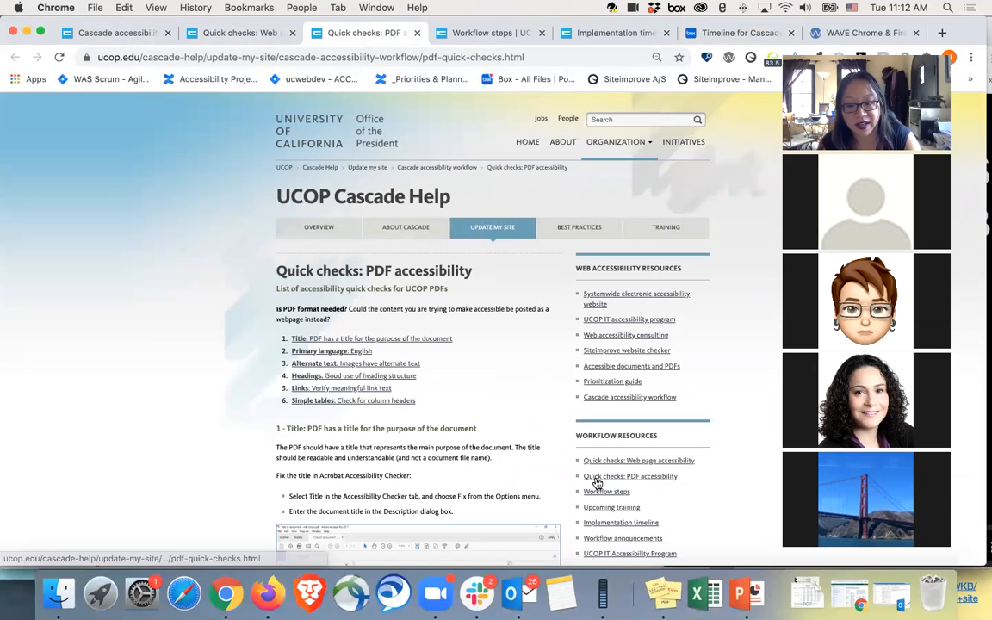
Step: Switch to the Cascade-CMS-Accessibility-Workflow presentation in PowerPoint and show slide 5, Demo of editor workflow
left_click(746, 605)
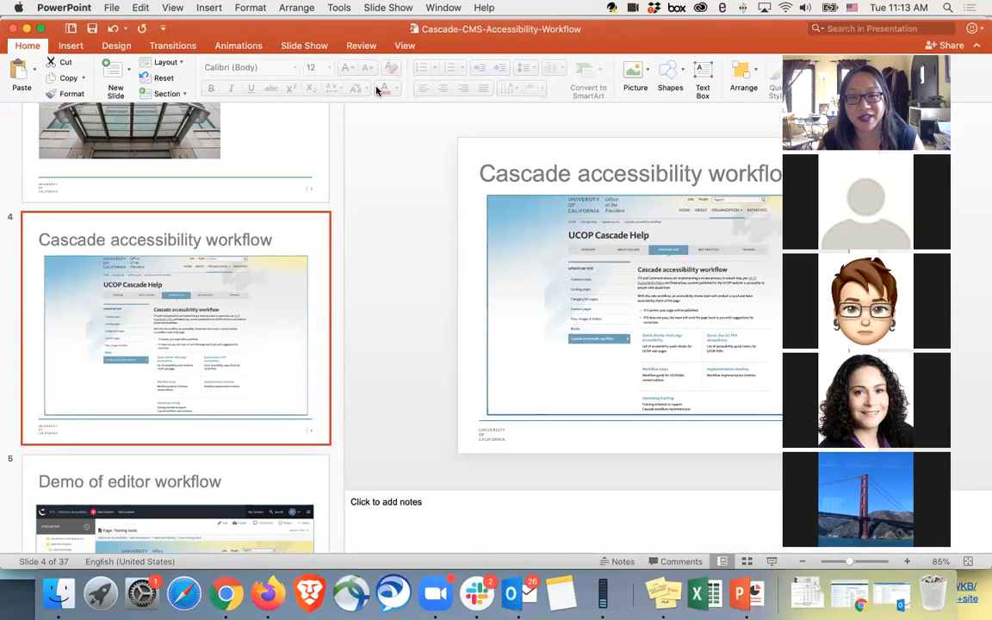
scroll(292, 329, "down", 5)
scroll(291, 329, "up", 3)
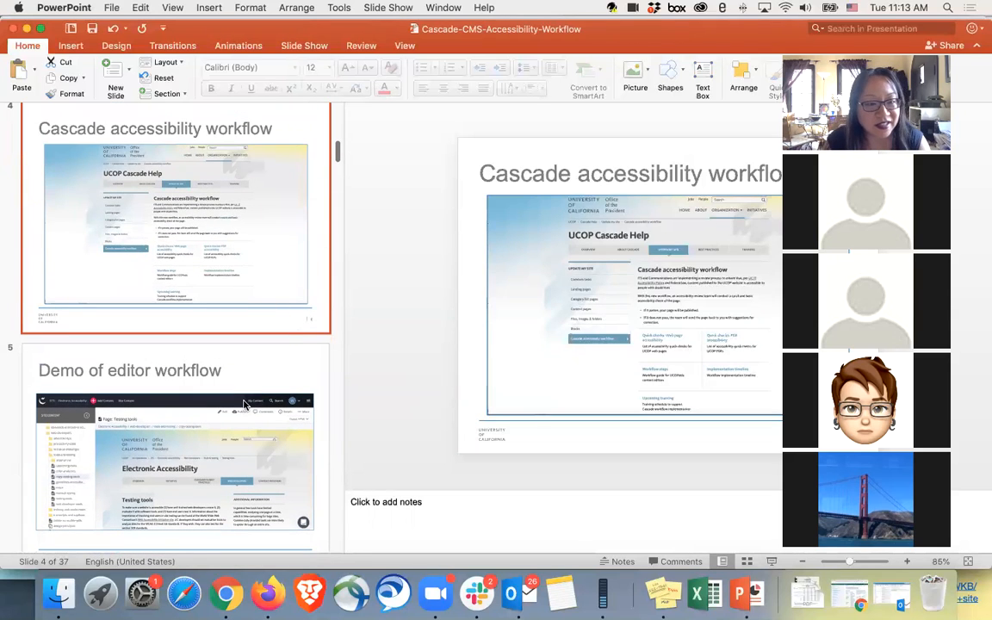
left_click(244, 403)
scroll(258, 422, "down", 3)
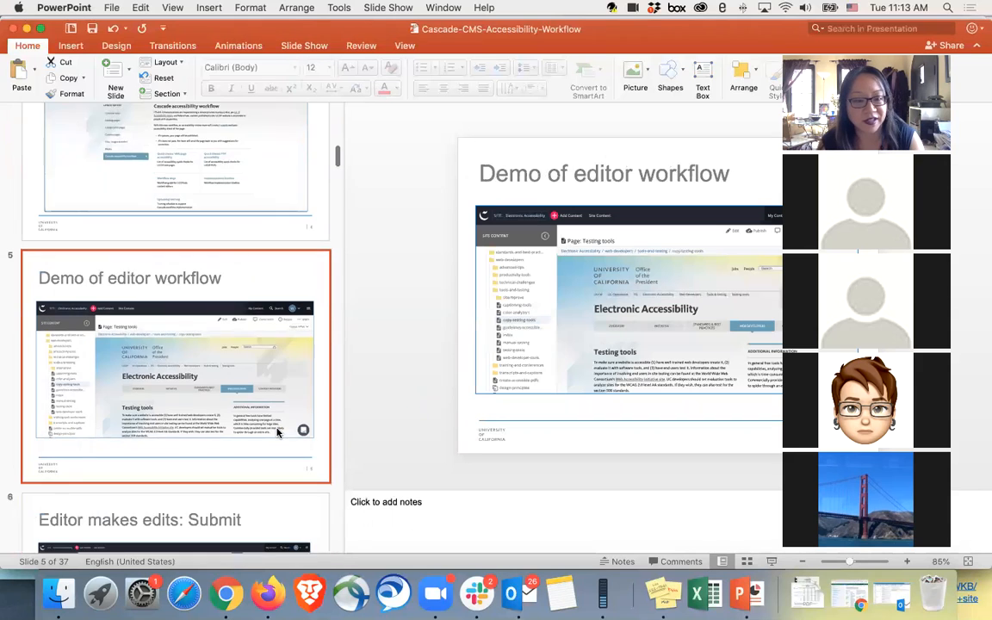
scroll(276, 431, "down", 3)
Step: Switch to the Cascade CMS page in Firefox and open the Accessibility Requirements Workflow attached to the Copy - Test - Testing tools working copy
left_click(268, 593)
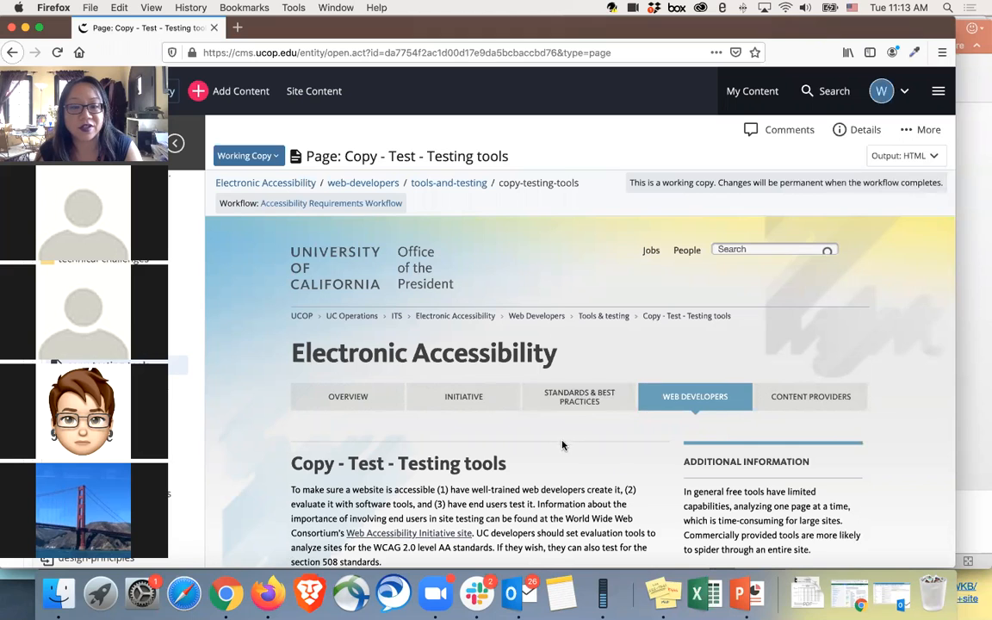
scroll(564, 441, "down", 5)
scroll(567, 438, "up", 5)
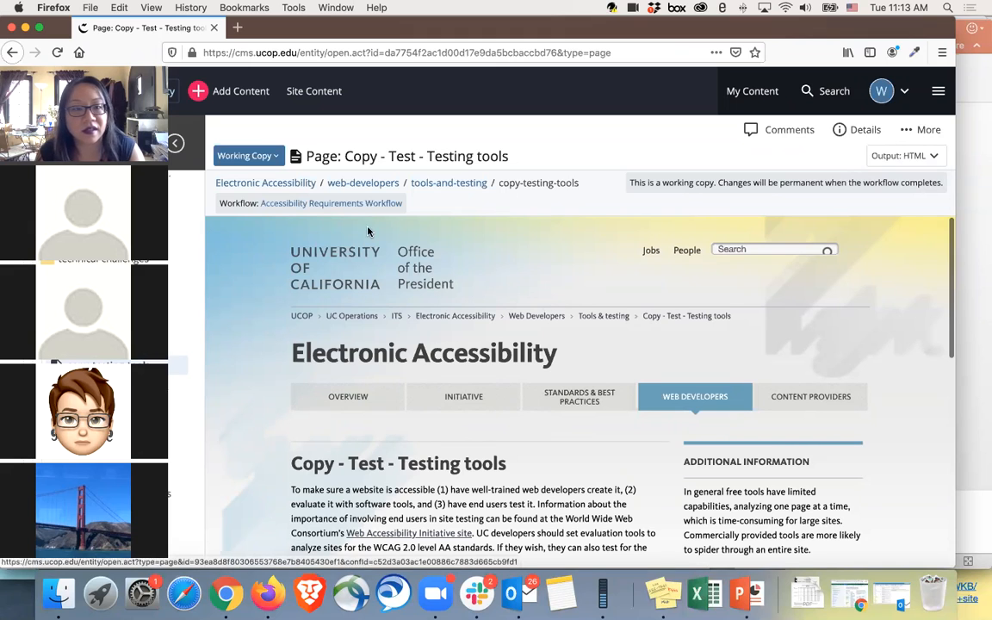
left_click(360, 205)
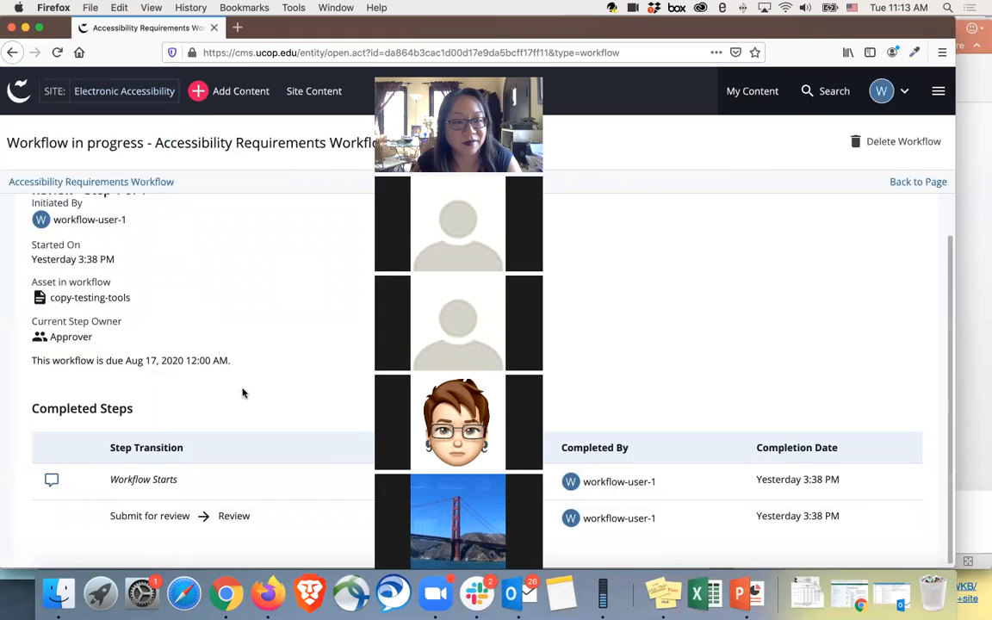
Step: Switch to Google Chrome and open cms.ucop.edu in a new tab
left_click(508, 597)
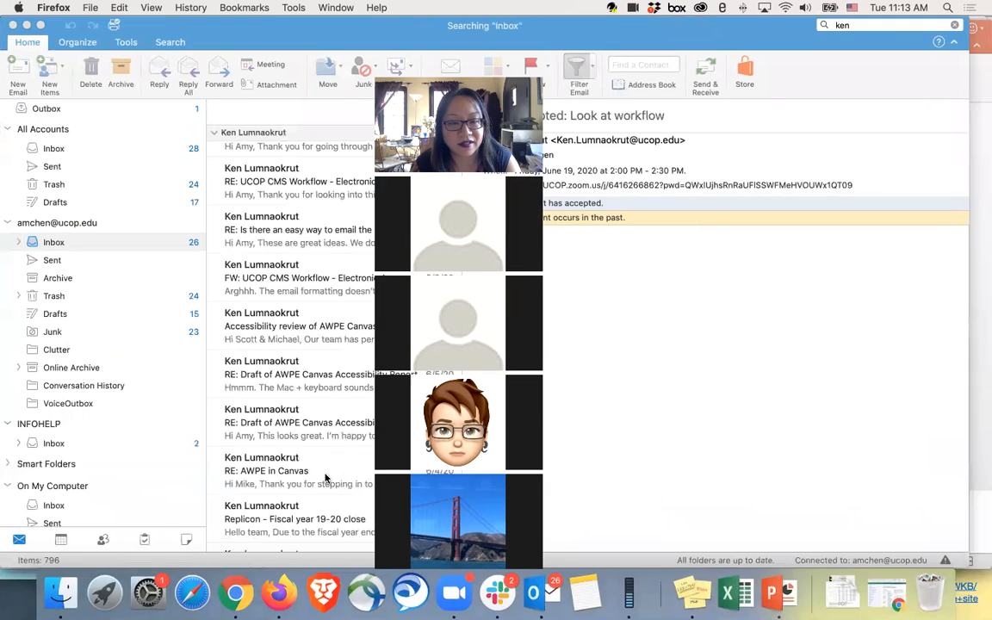
left_click(234, 595)
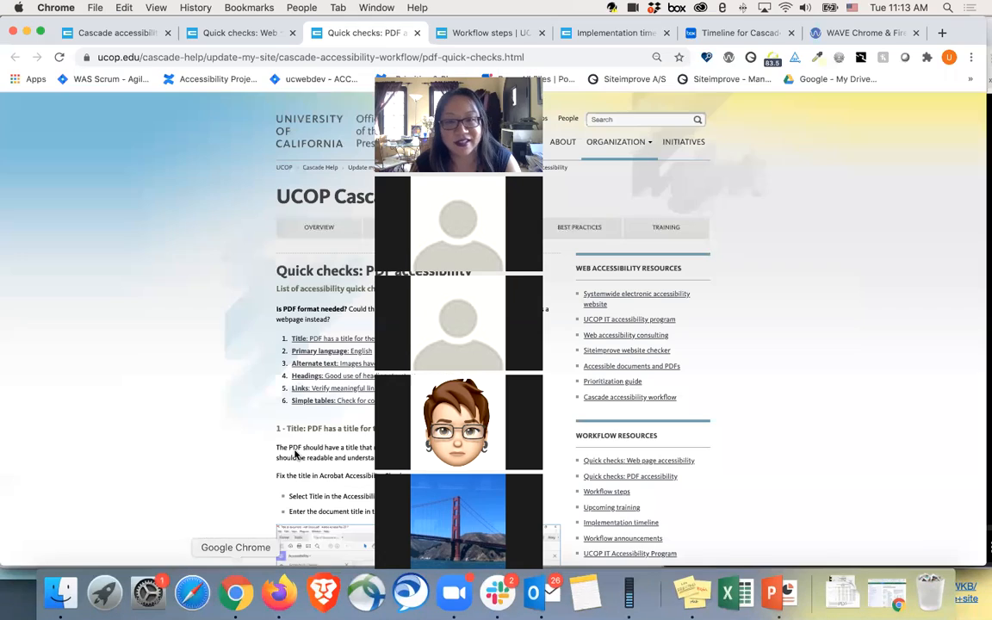
left_click(944, 33)
type("cms.ucop.edu/")
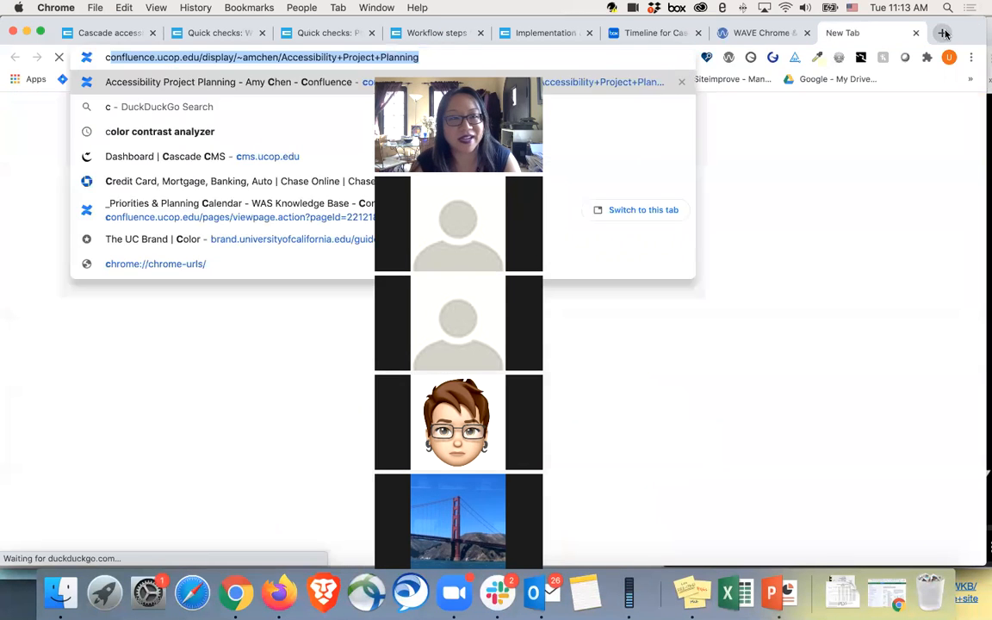
key("Return")
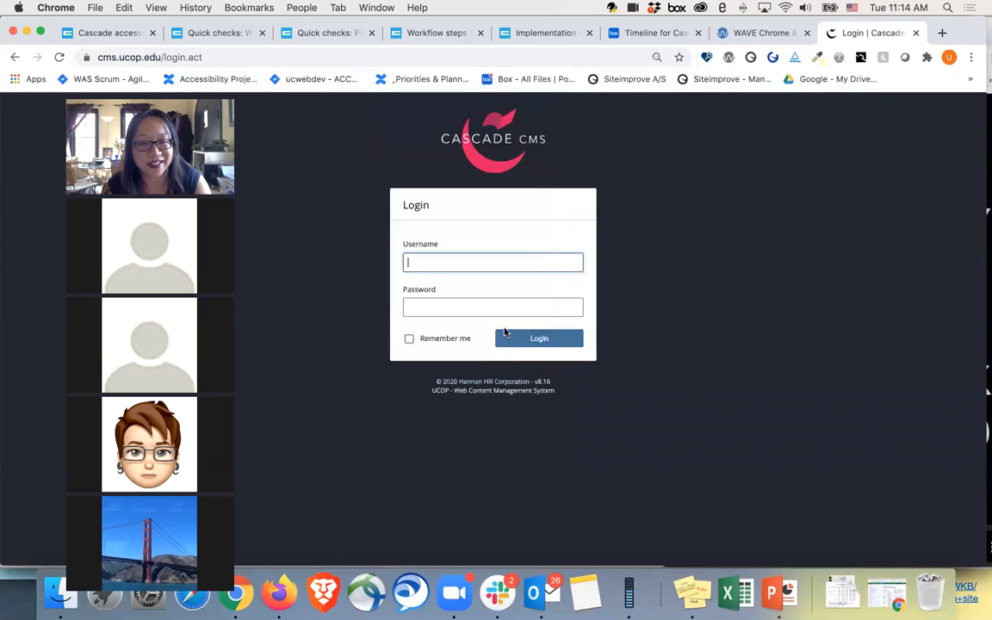
Step: Try to log in to Cascade CMS with the approver's username and account password
left_click(465, 264)
key("Tab")
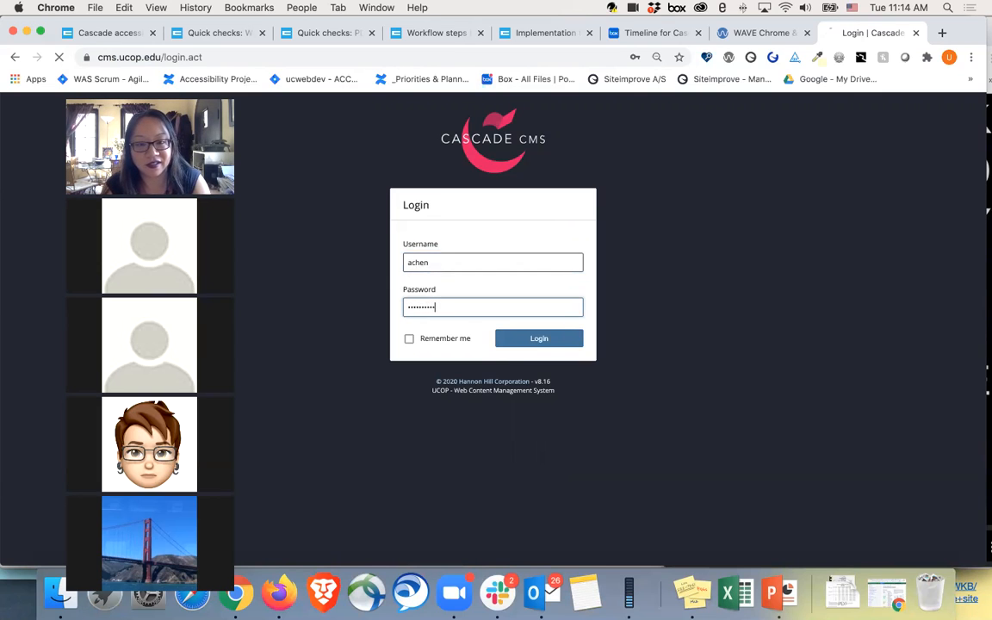
key("Return")
Step: Re-enter the approver's username and account password and log in to the Cascade CMS dashboard
key("Tab")
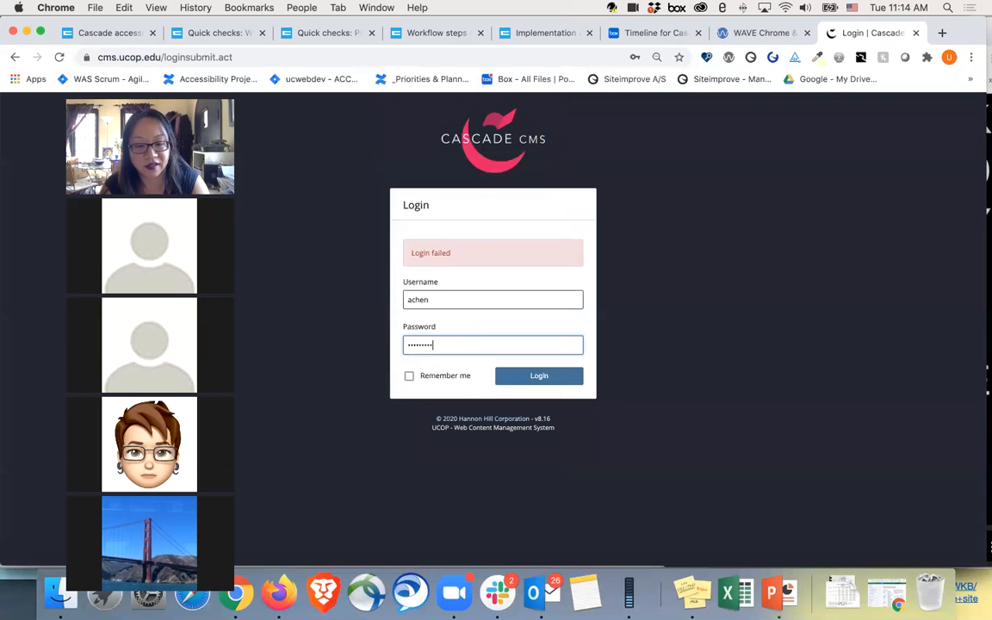
key("Return")
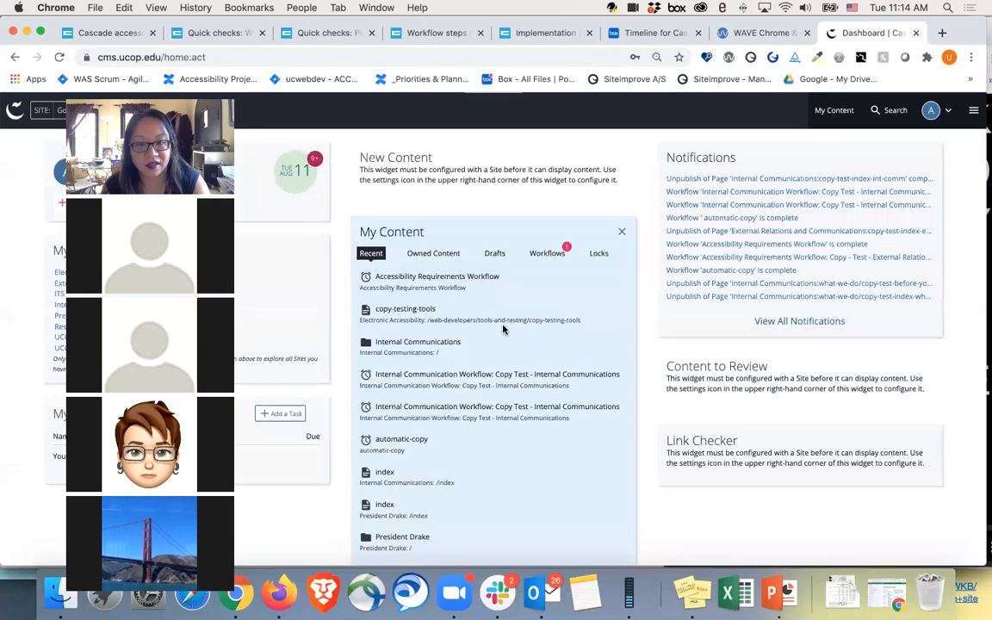
Step: Open the waiting Accessibility Requirements Workflow from the My Content workflows and assign its review step to the logged-in approver
left_click(547, 253)
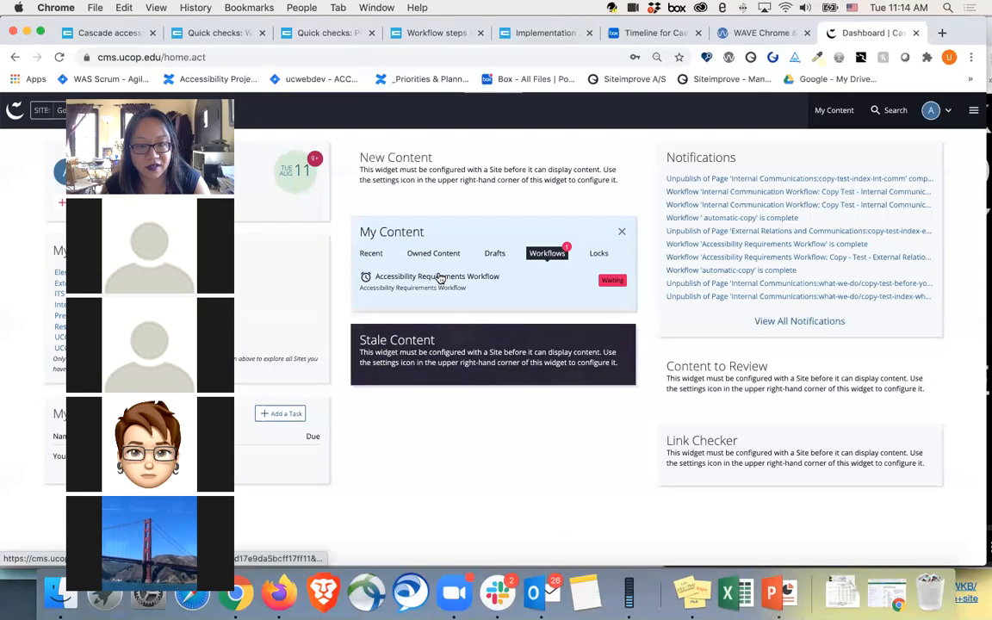
left_click(438, 278)
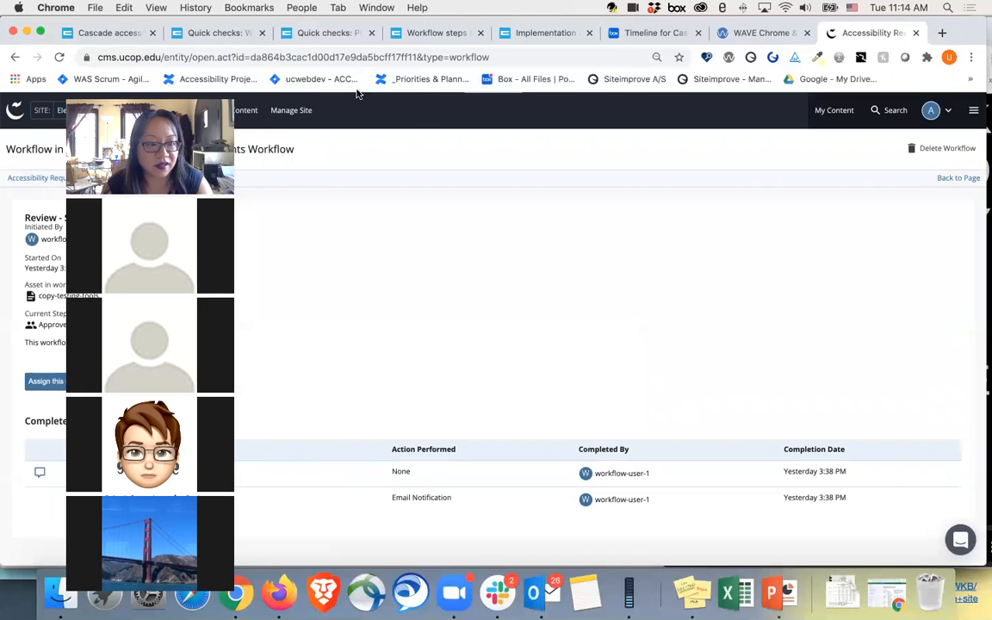
left_click_drag(172, 101, 358, 90)
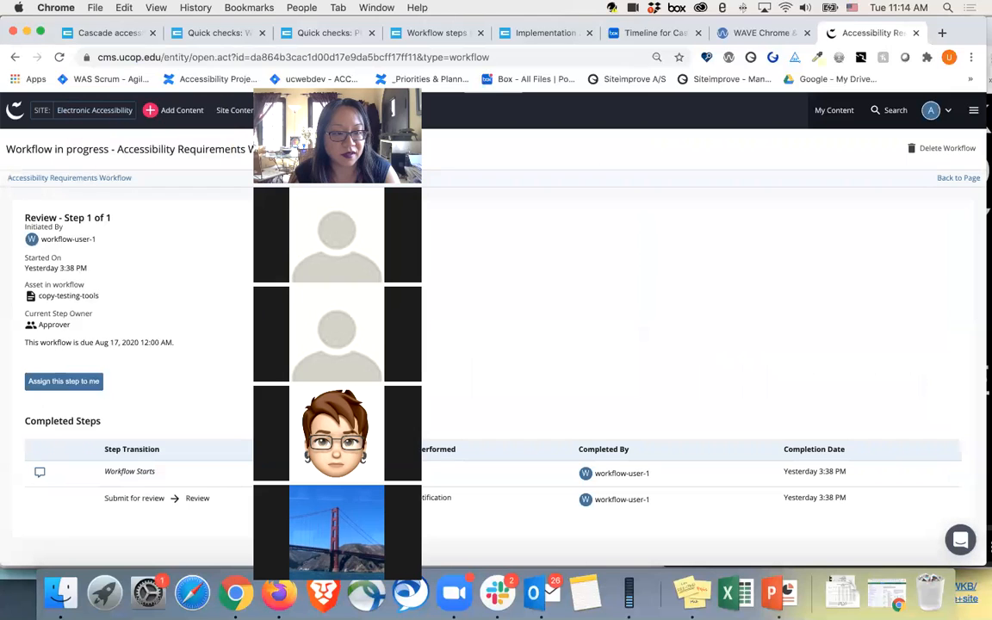
left_click(59, 387)
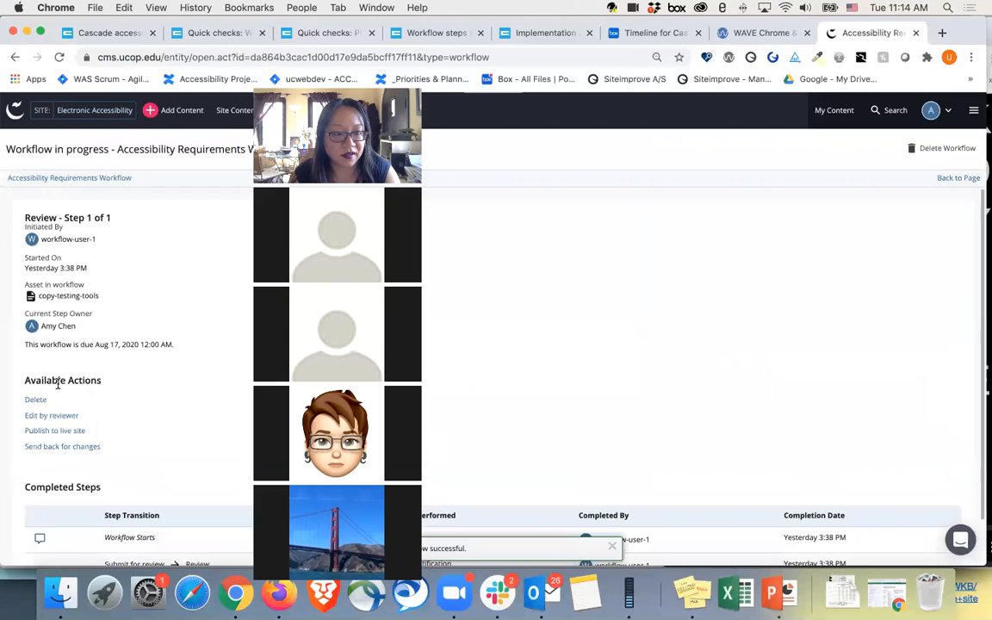
Step: Send the copy-testing-tools workflow back for changes, submitting the reviewer comment blank
left_click(59, 433)
left_click(625, 114)
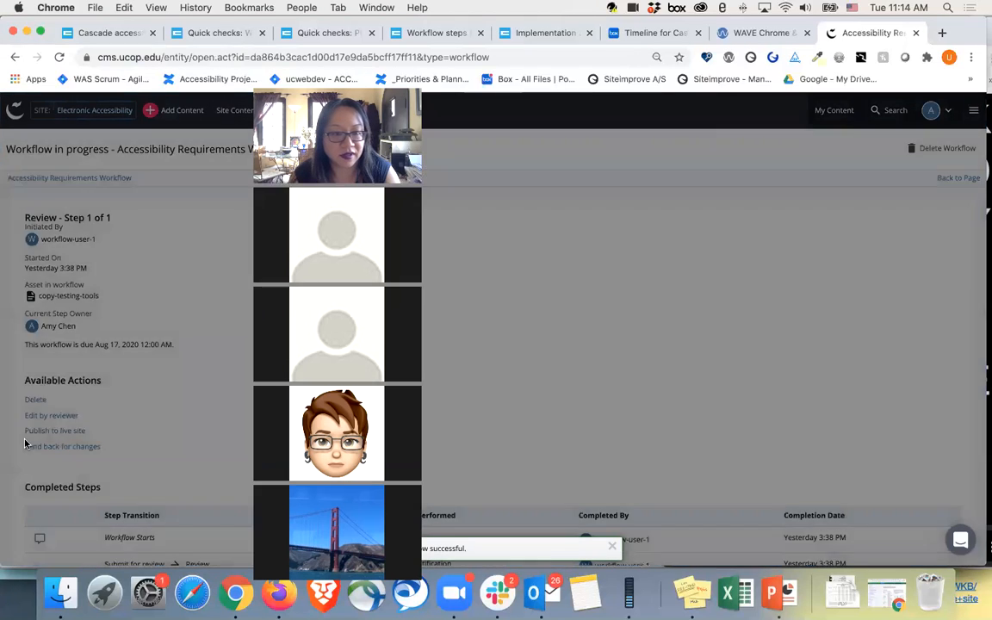
left_click(52, 447)
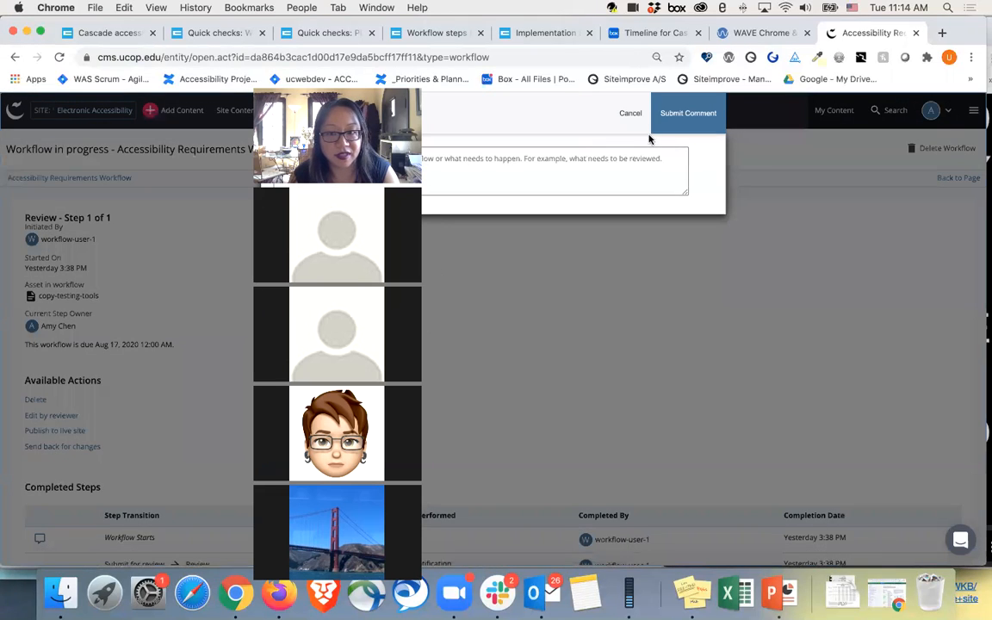
left_click(692, 120)
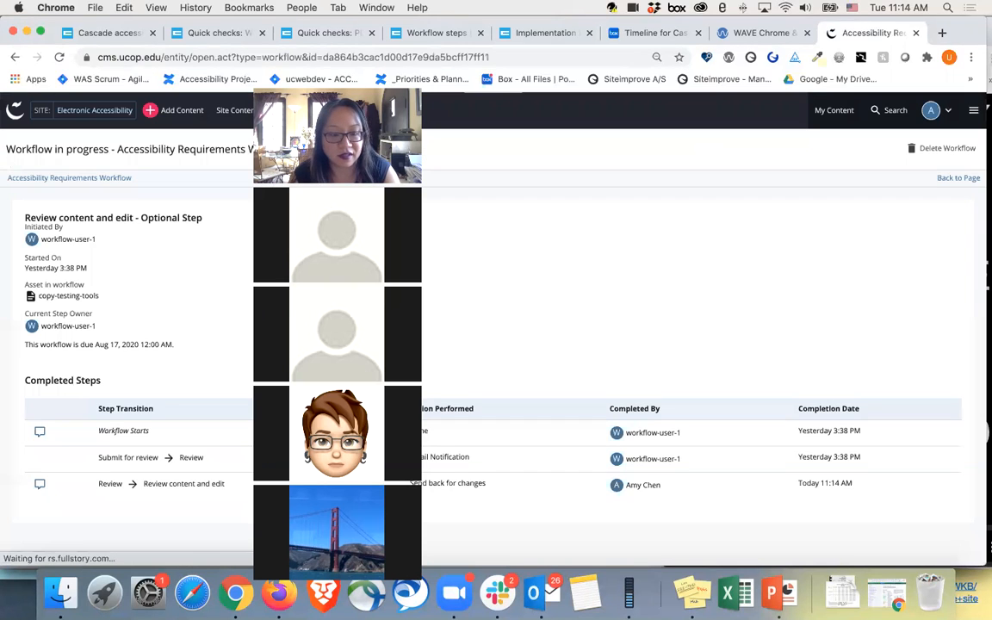
Step: Switch to Firefox, reload the Copy - Test - Testing tools page and reopen its Accessibility Requirements Workflow
left_click(279, 593)
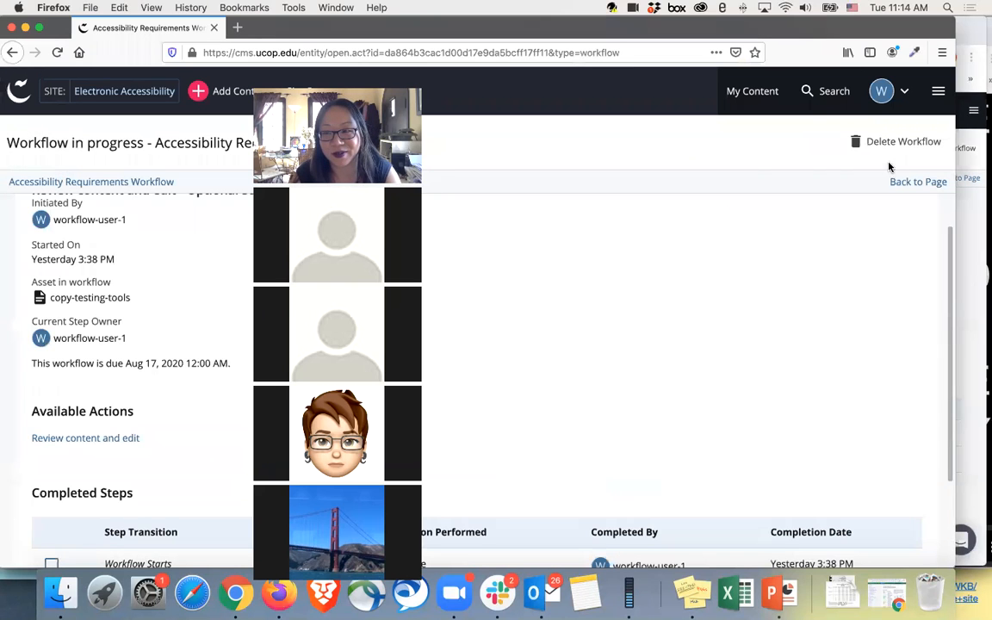
left_click(917, 183)
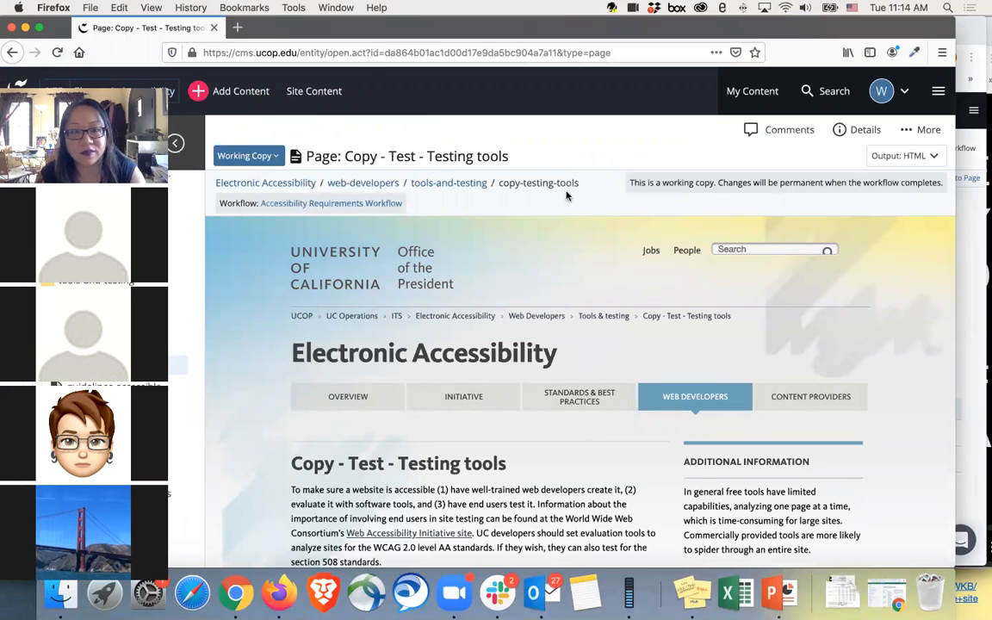
left_click(55, 53)
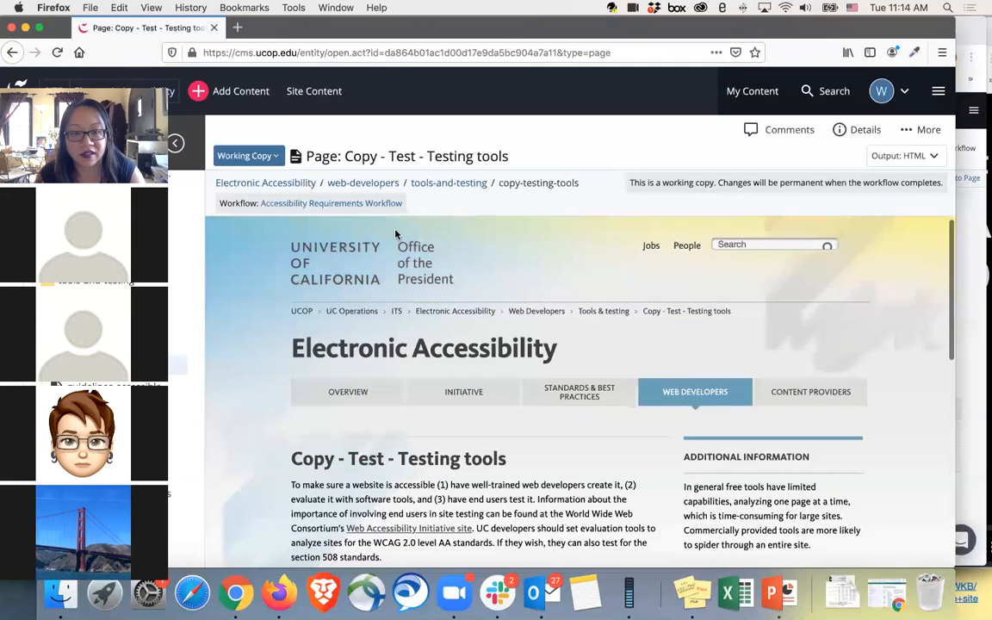
left_click(380, 205)
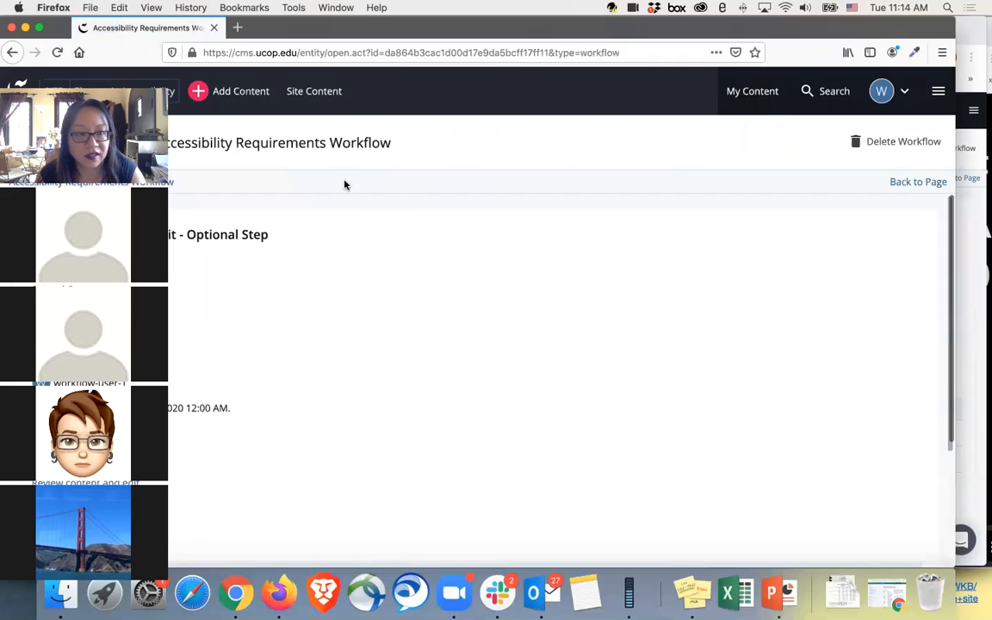
Step: Start the Review content and edit action with the comment "test" to open the page for editing
left_click(112, 482)
left_click(685, 153)
type("test")
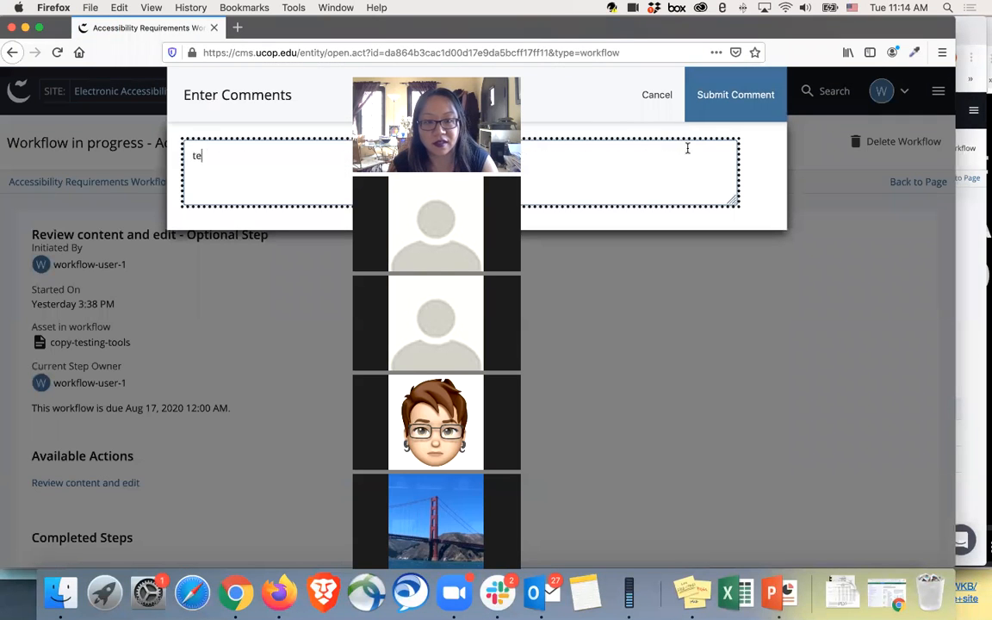
left_click(752, 94)
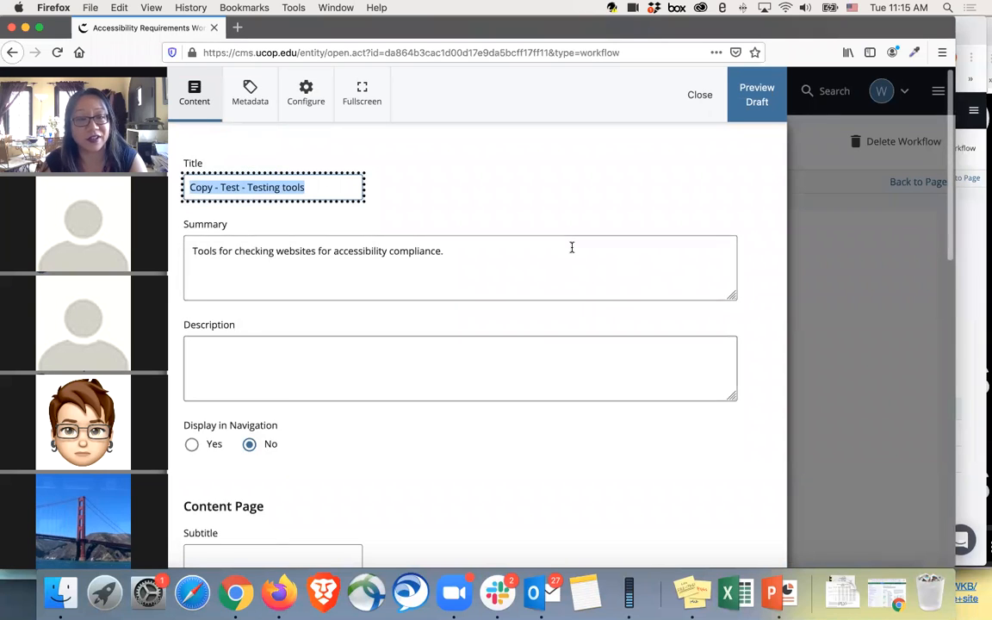
Step: Add the bullet "New content test" at the end of the testing tools list in the main content and preview the draft
scroll(432, 381, "down", 5)
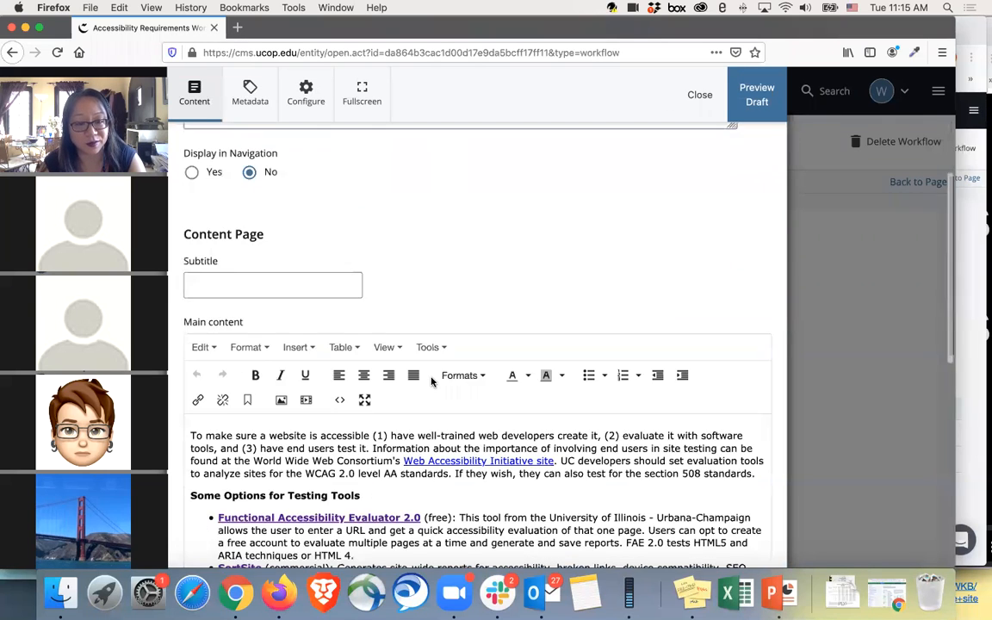
scroll(431, 381, "down", 2)
left_click(370, 395)
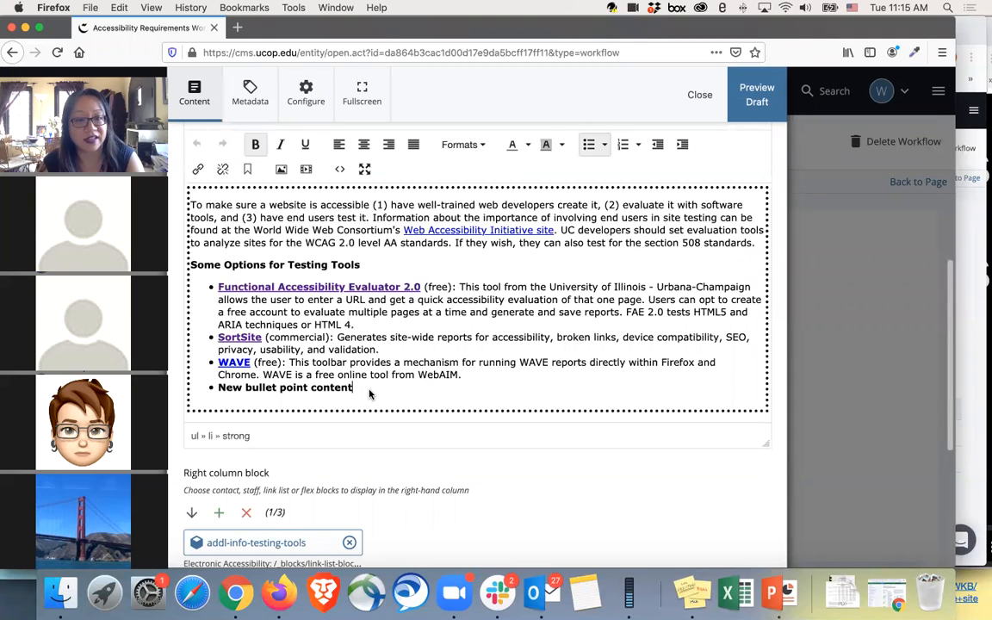
key("Return")
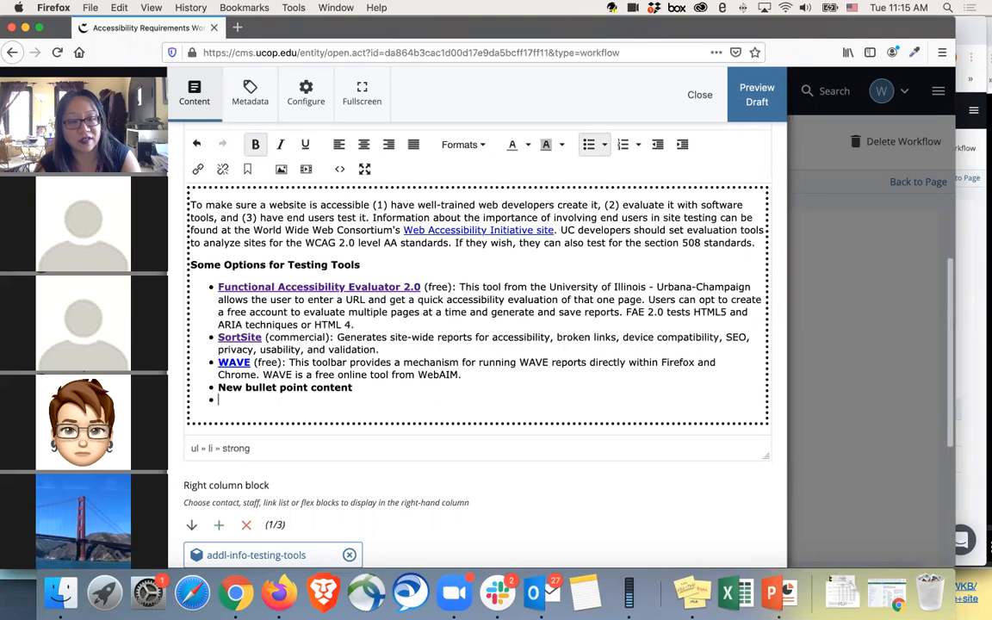
type("New content test")
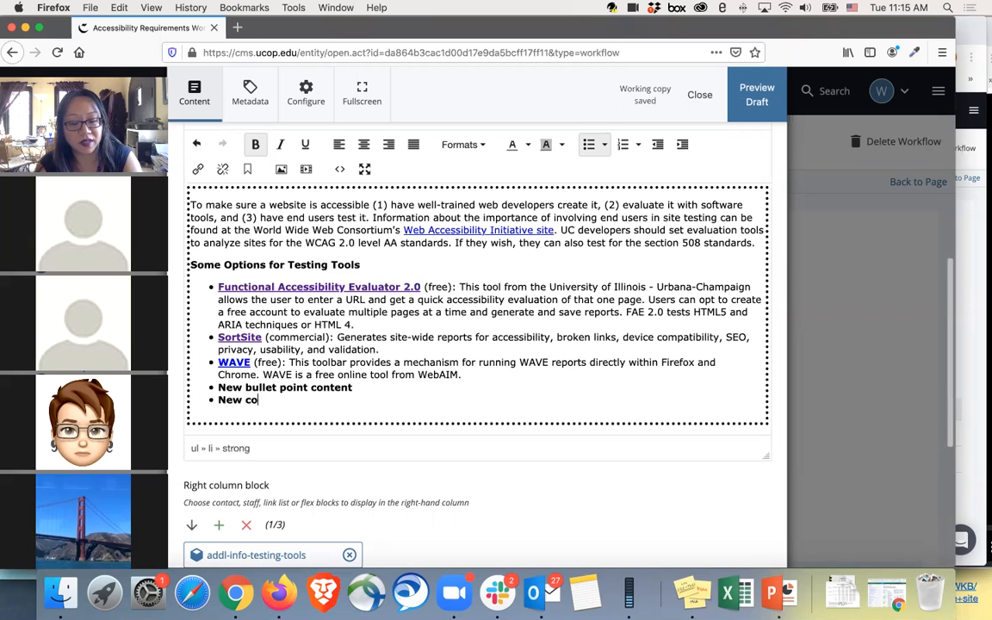
left_click(764, 102)
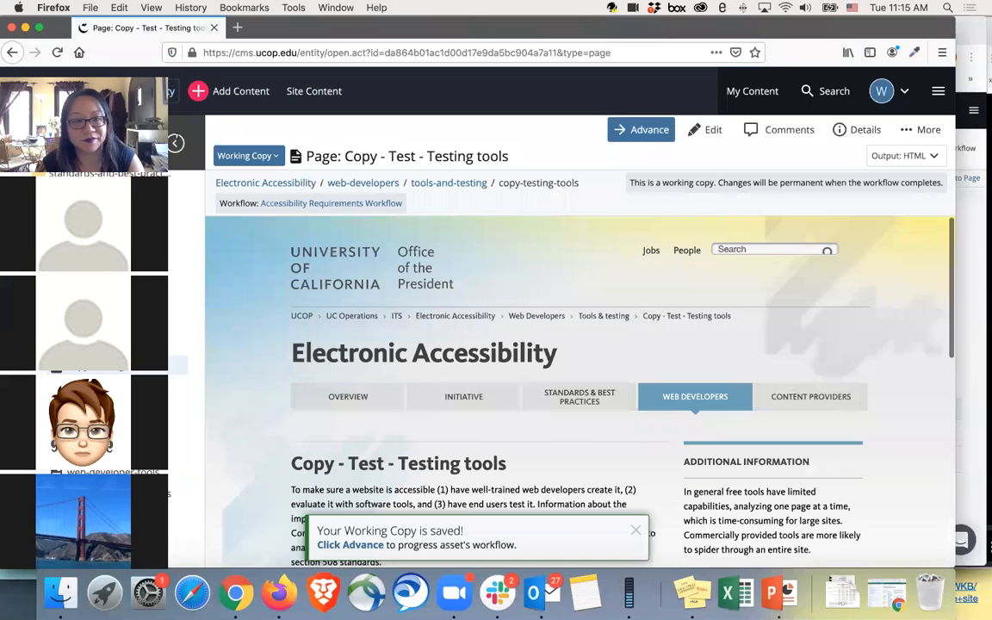
Step: Copy the copy-testing-tools page into tools-and-testing using the automatic-copy workflow, and go to the copied page
left_click_drag(130, 84, 437, 94)
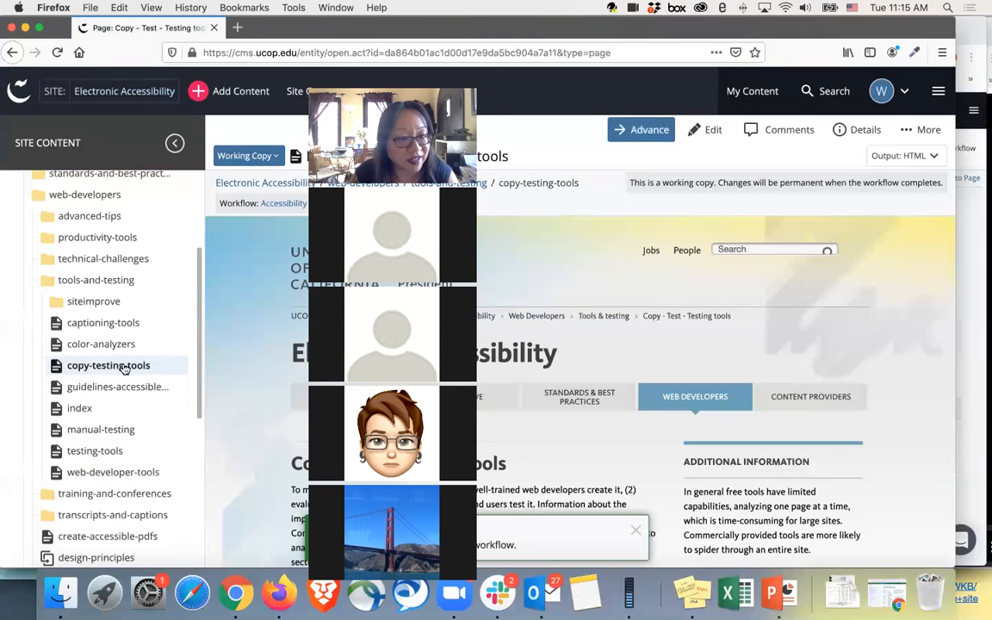
right_click(122, 366)
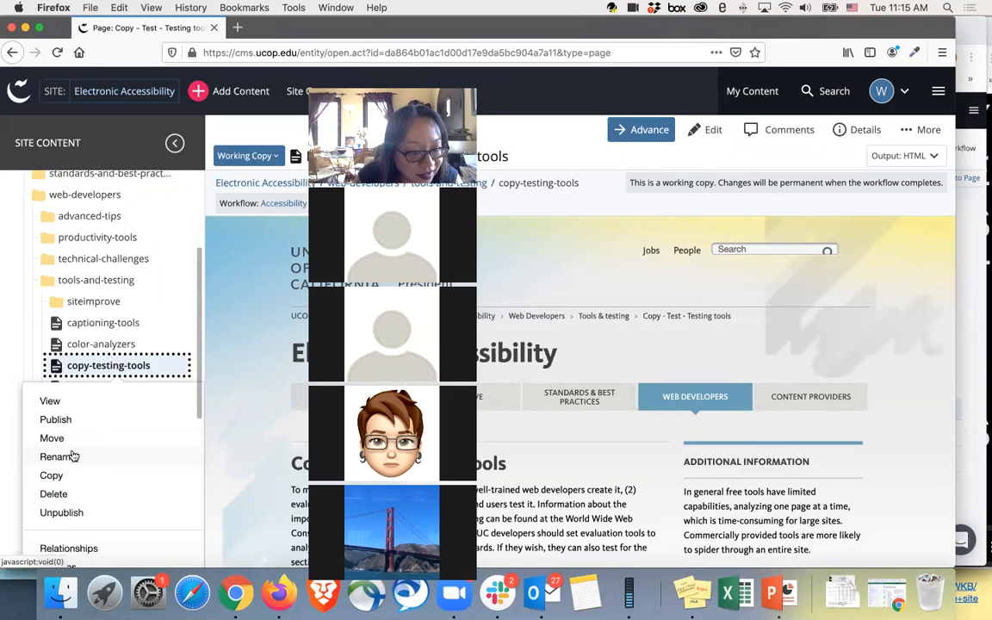
left_click(64, 476)
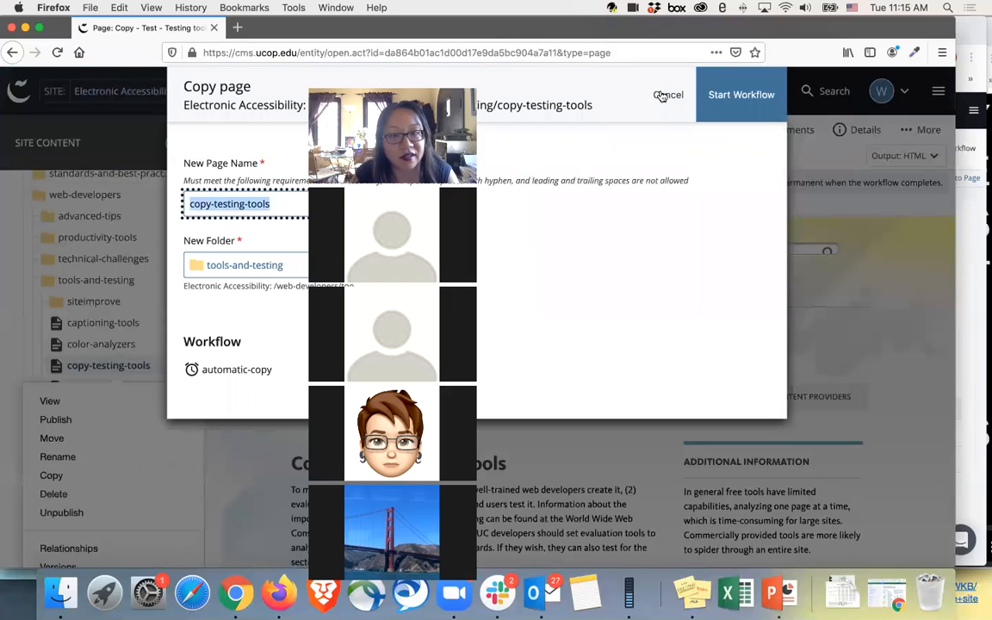
left_click(758, 97)
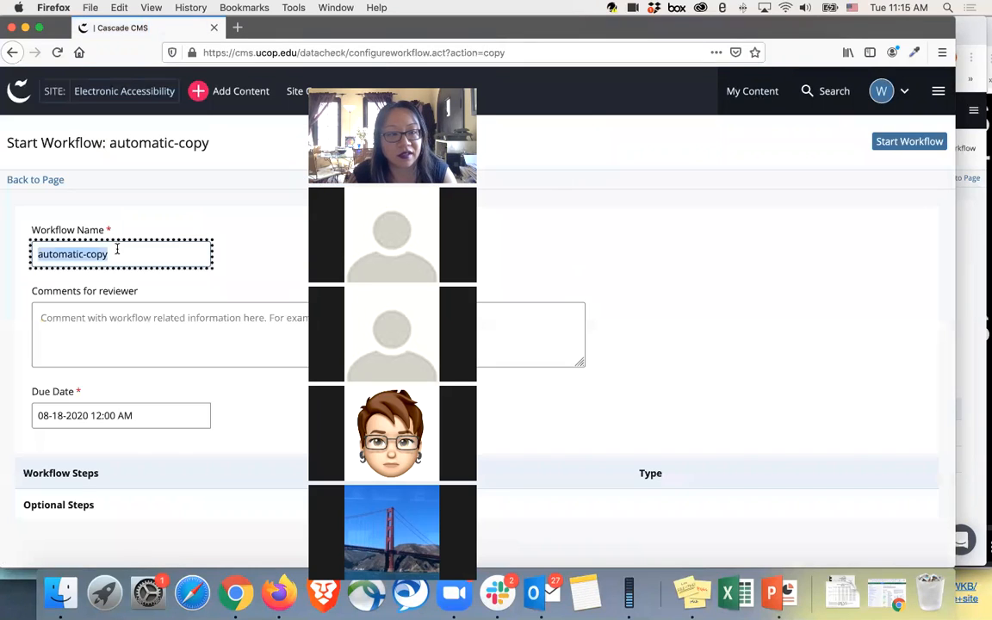
left_click(909, 141)
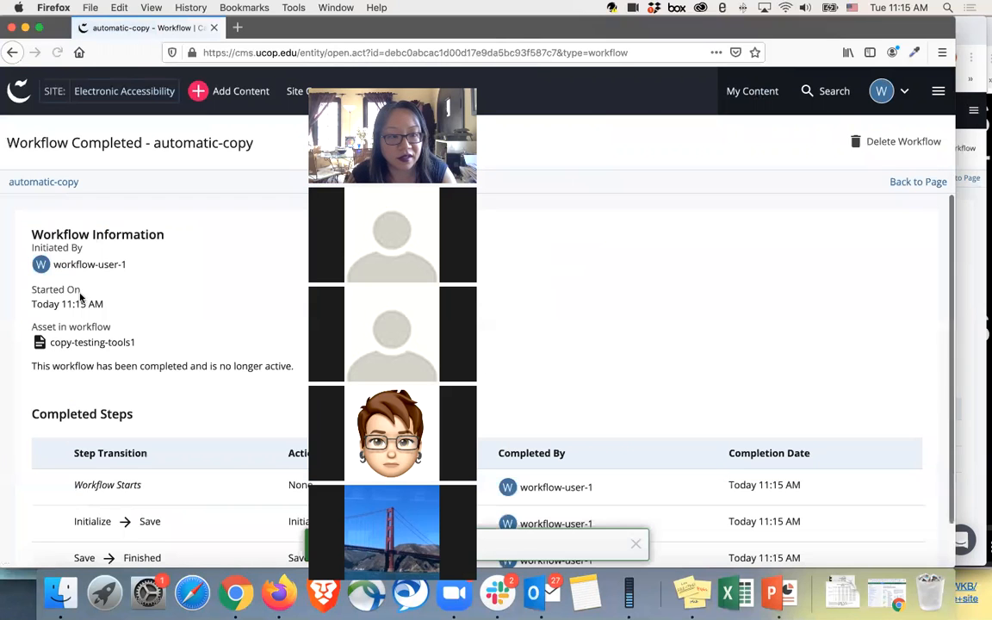
left_click(918, 182)
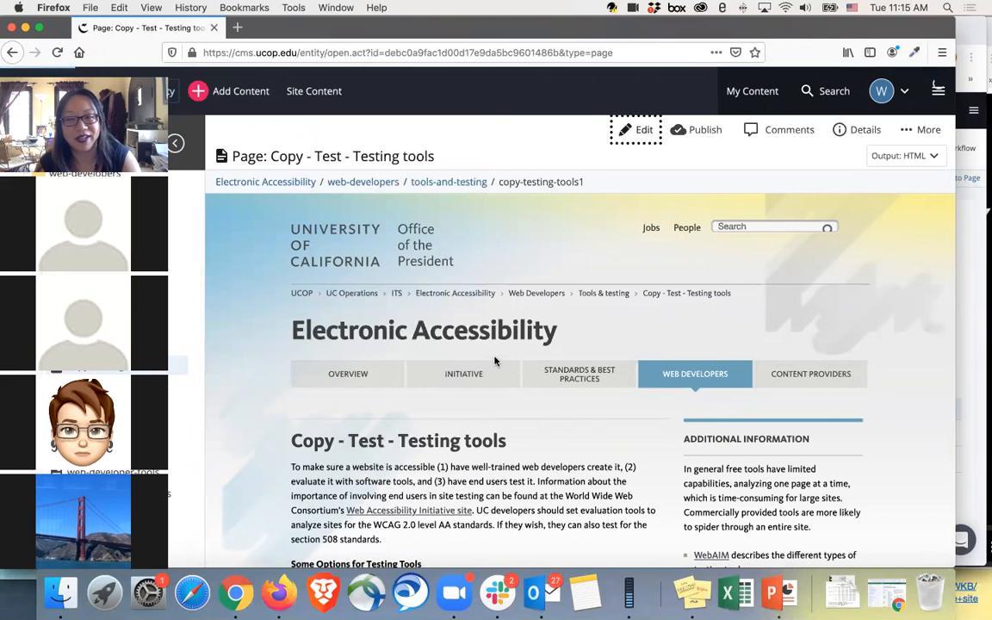
Step: Edit the copied page's main content, adding a bold bullet "Test new content" after the WAVE item
scroll(495, 355, "down", 5)
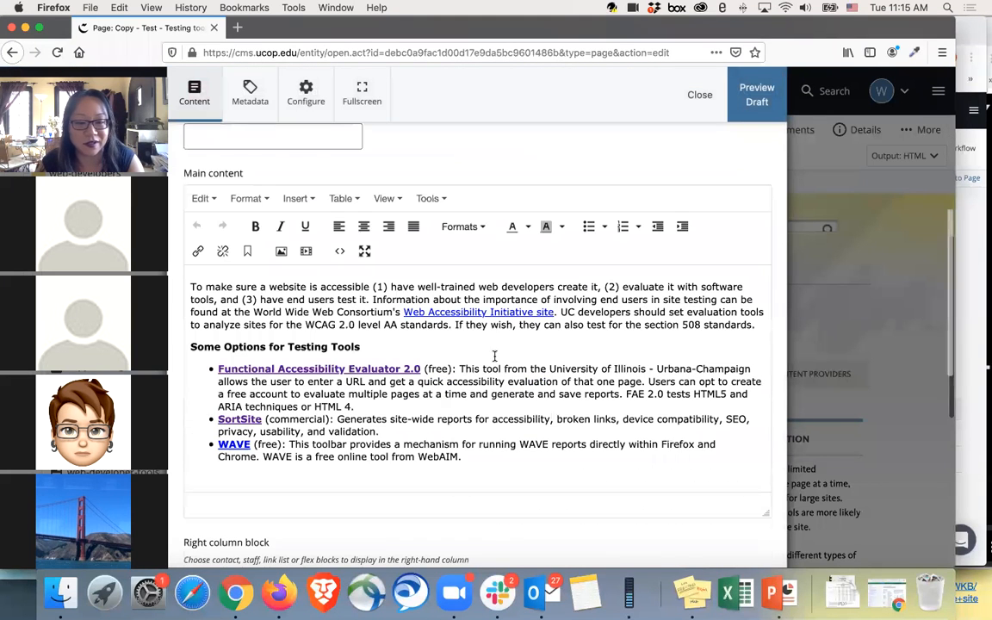
left_click(479, 456)
key("Return")
type("Test content")
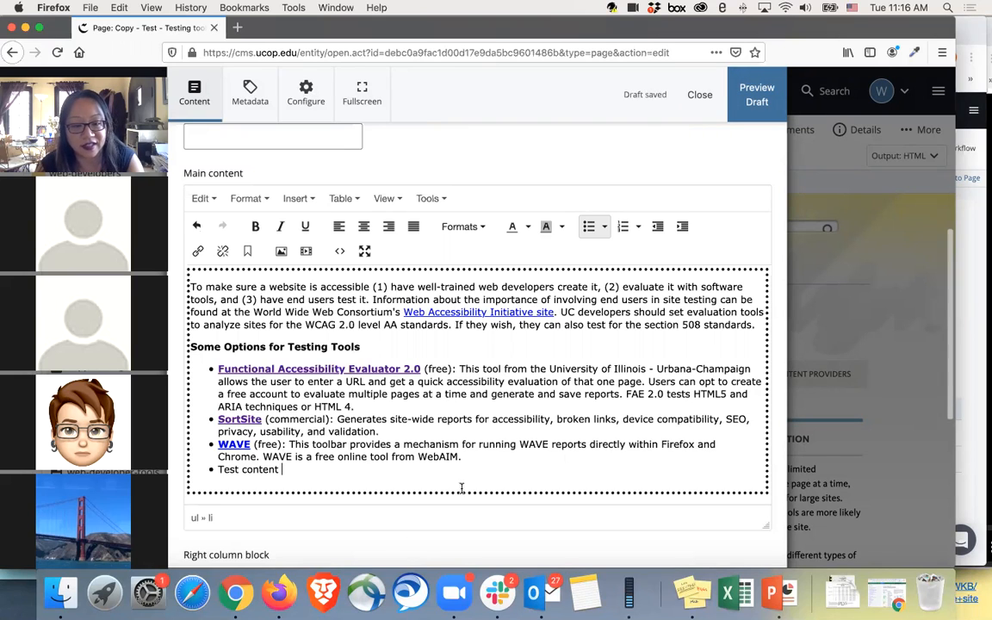
left_click_drag(281, 468, 216, 468)
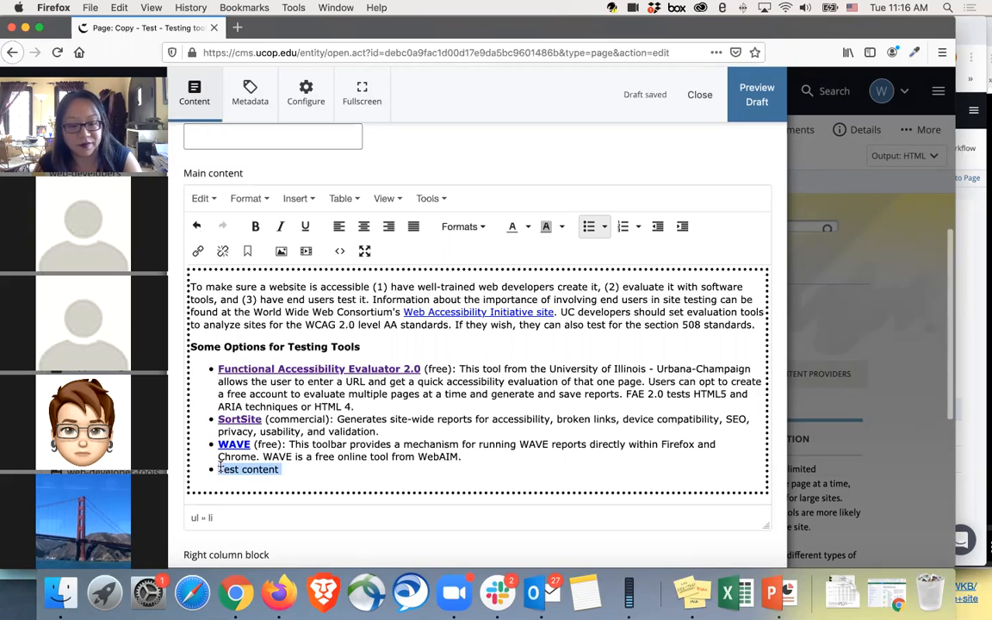
key("super+b")
left_click(246, 469)
type("new")
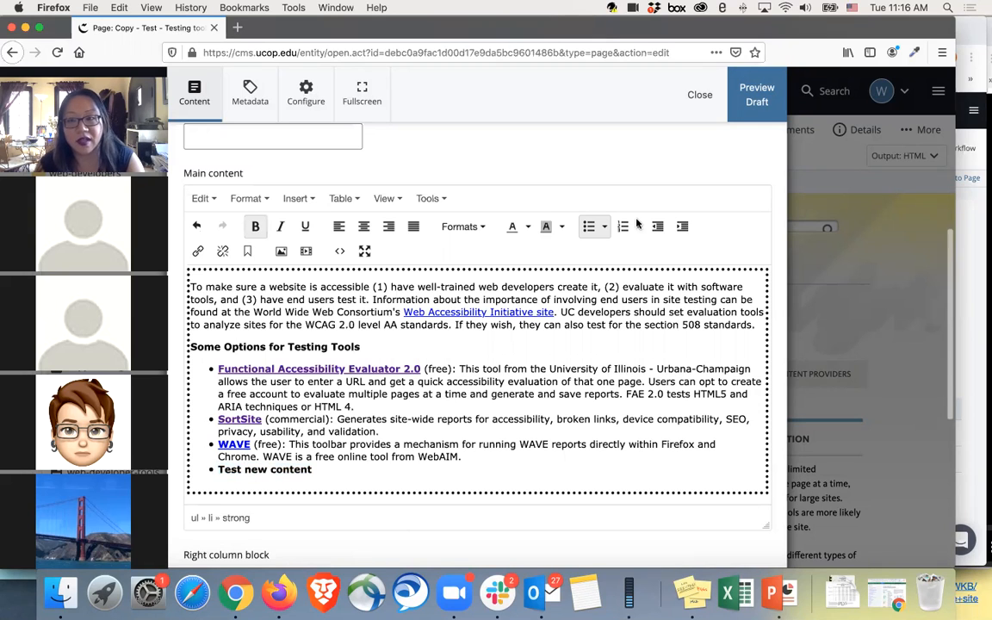
Step: Preview the draft and submit it with the comment "Updated Main content. Added bullet point - test.", finishing the content check with the flagged words ignored
left_click(739, 112)
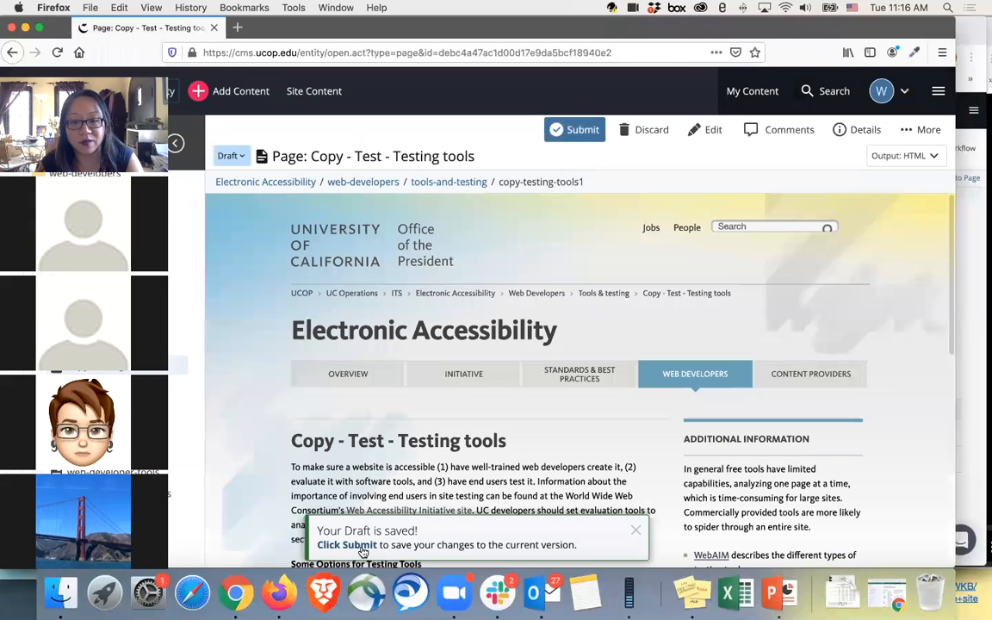
left_click(573, 129)
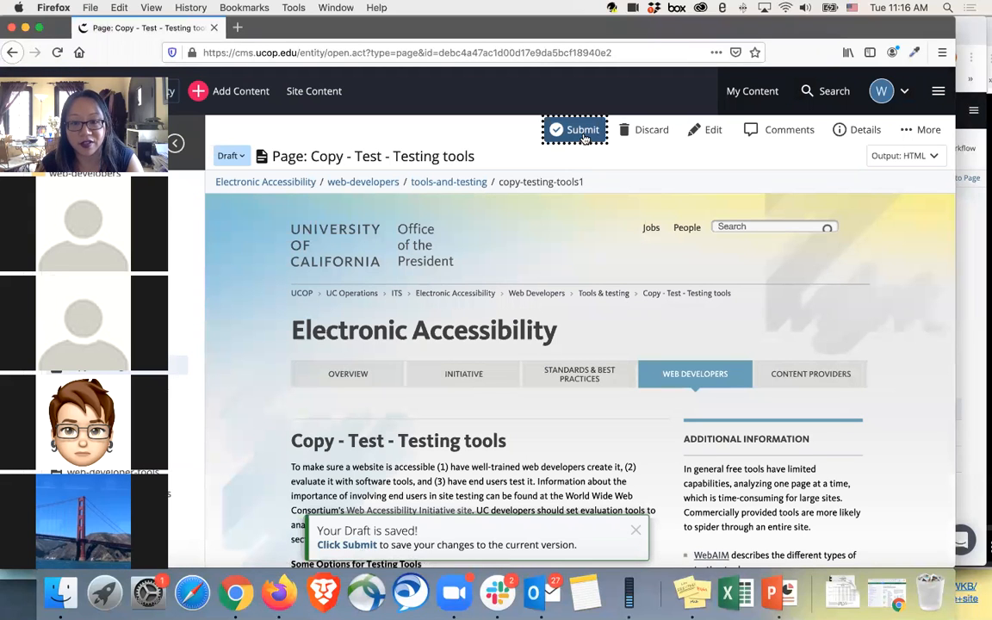
left_click(470, 196)
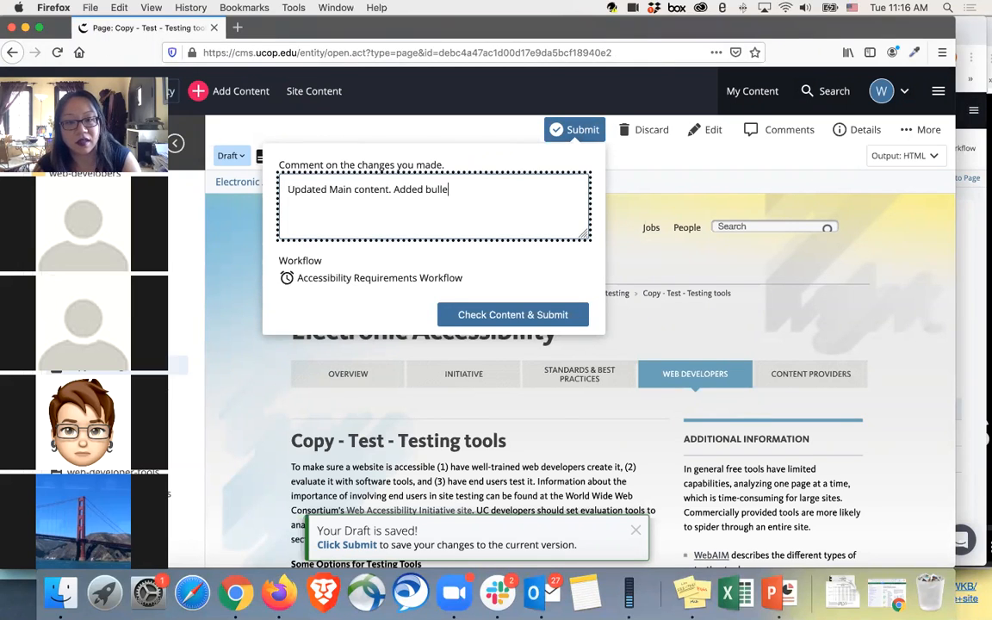
type("Added bullet point - test.")
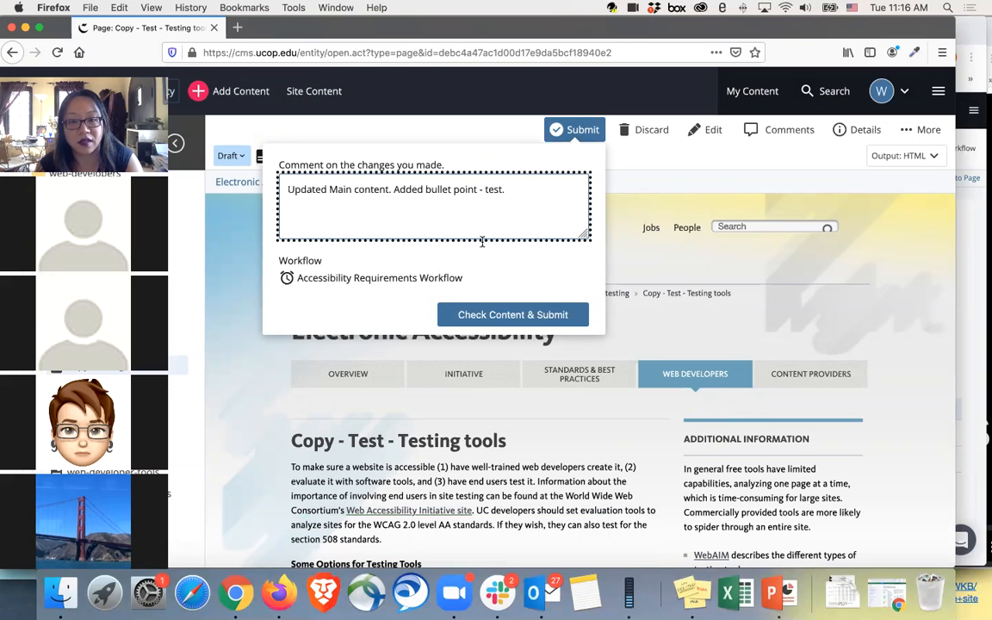
left_click(478, 314)
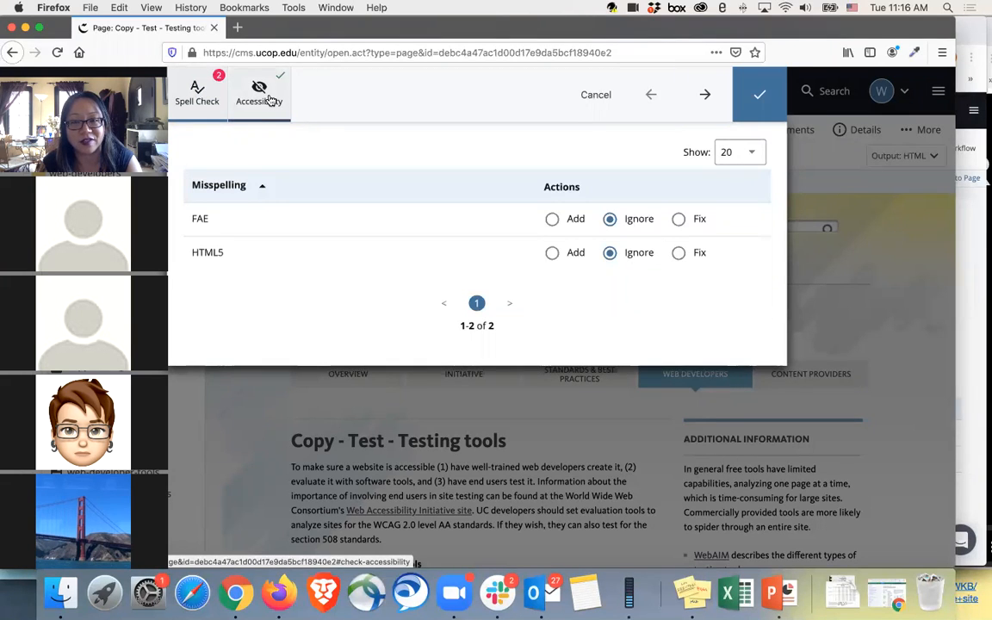
left_click(760, 101)
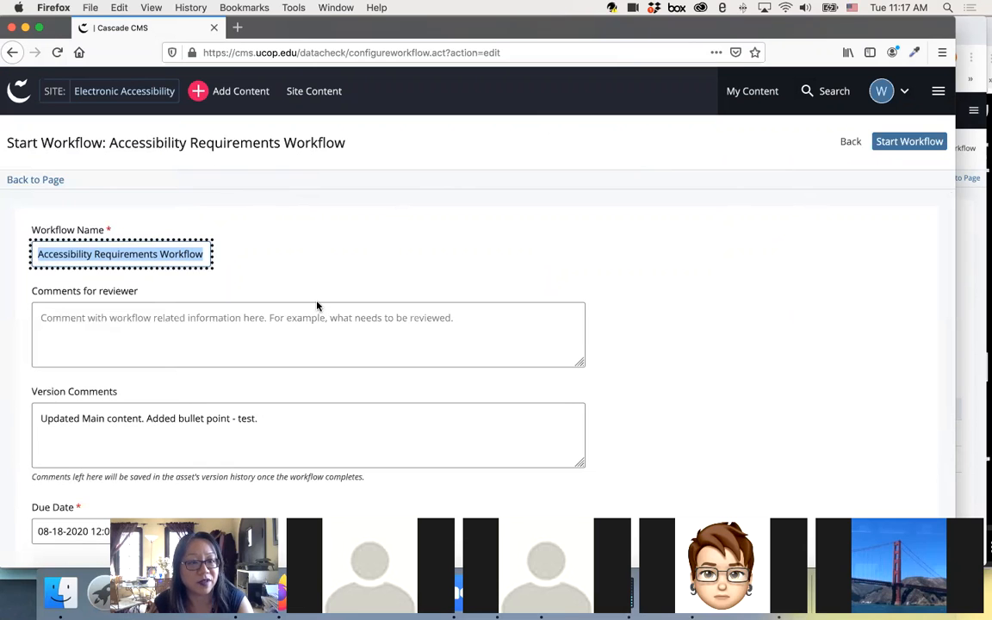
Step: Enter "Added bullet point. Test." as the comments for the reviewer
left_click(264, 320)
type("Ad")
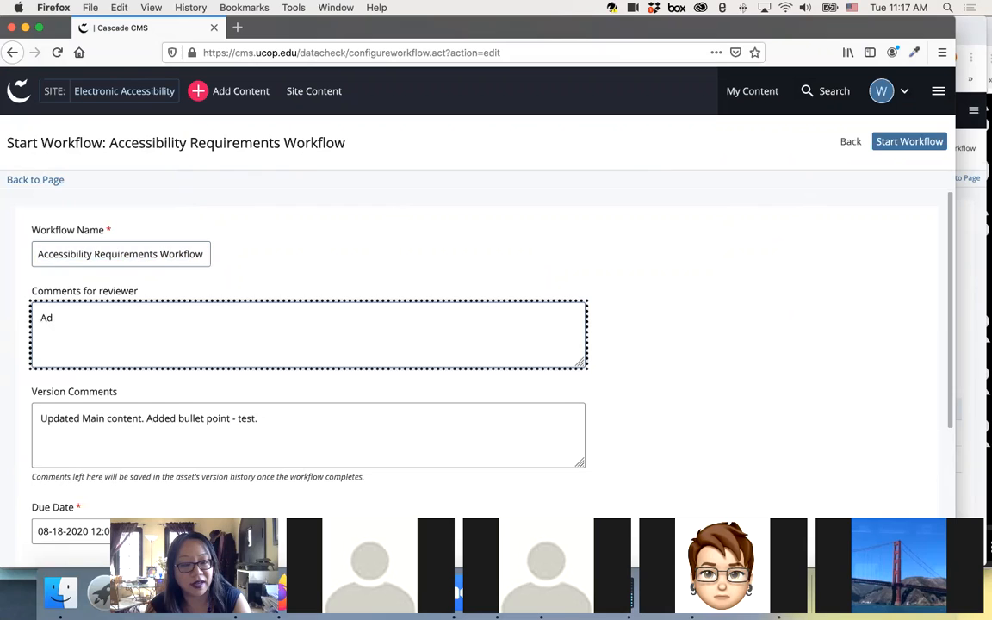
type("ded bullet point.")
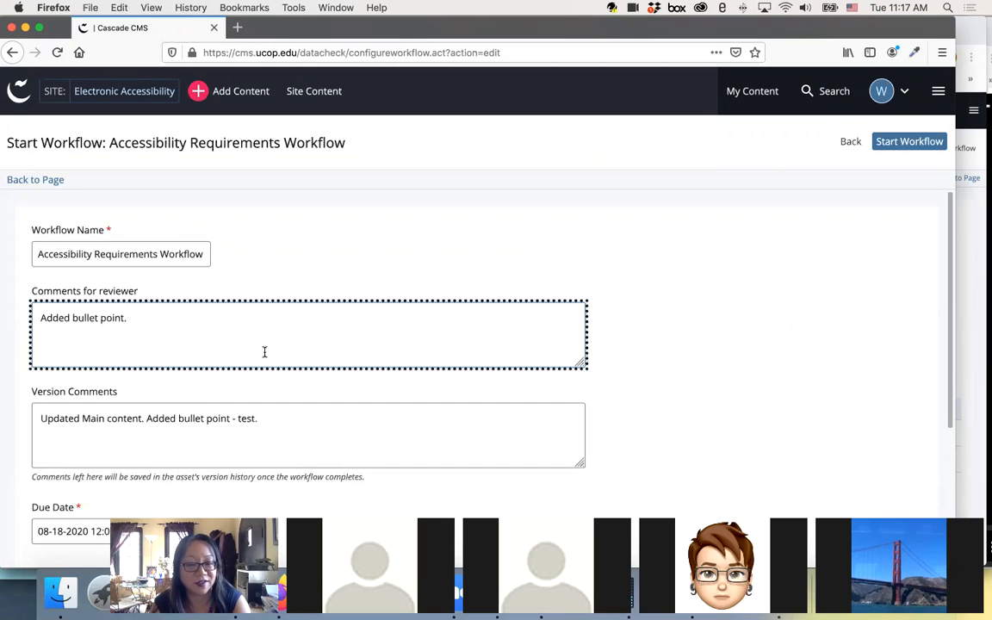
scroll(265, 351, "down", 3)
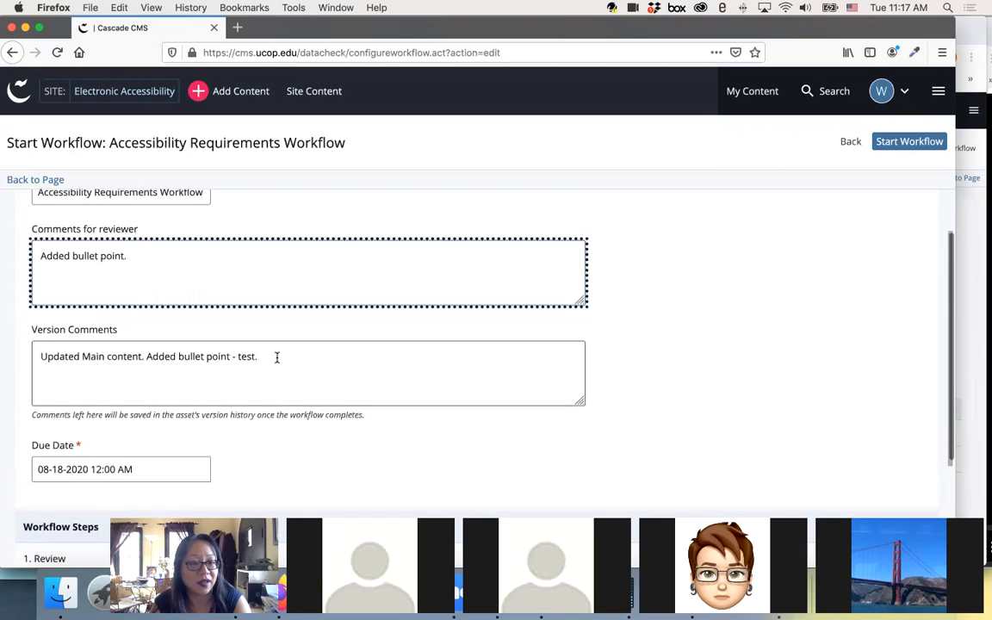
type("Test.")
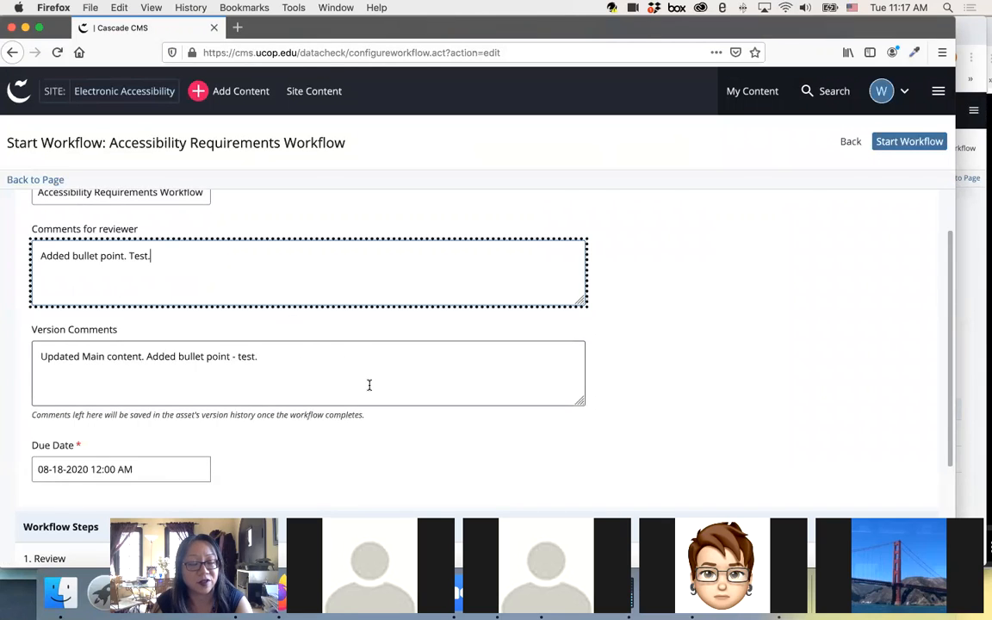
Step: Check the due date and workflow steps, keep the date as set, and start the Accessibility Requirements Workflow
left_click(161, 470)
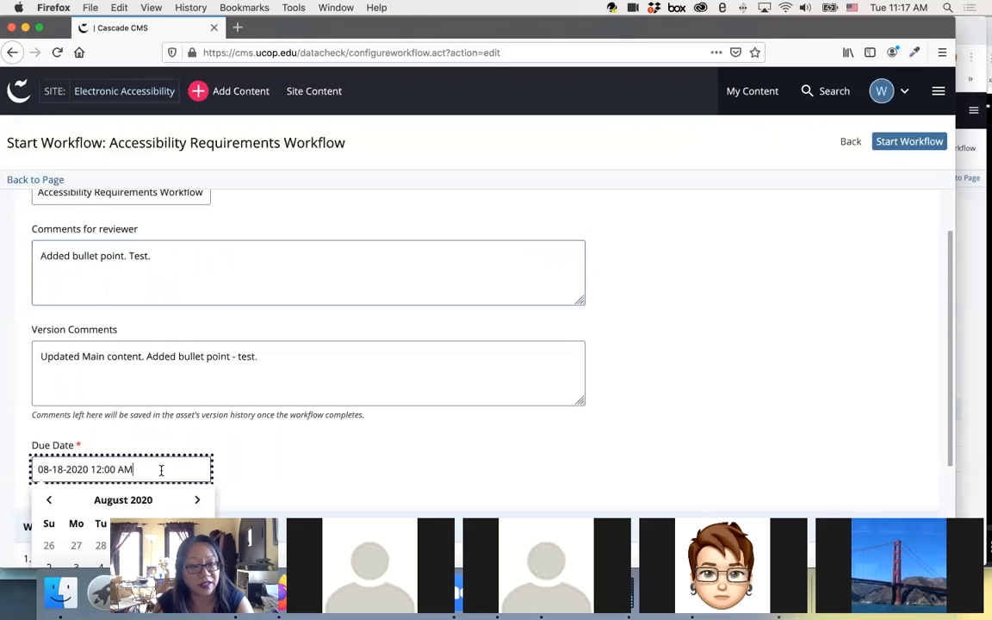
scroll(267, 459, "down", 3)
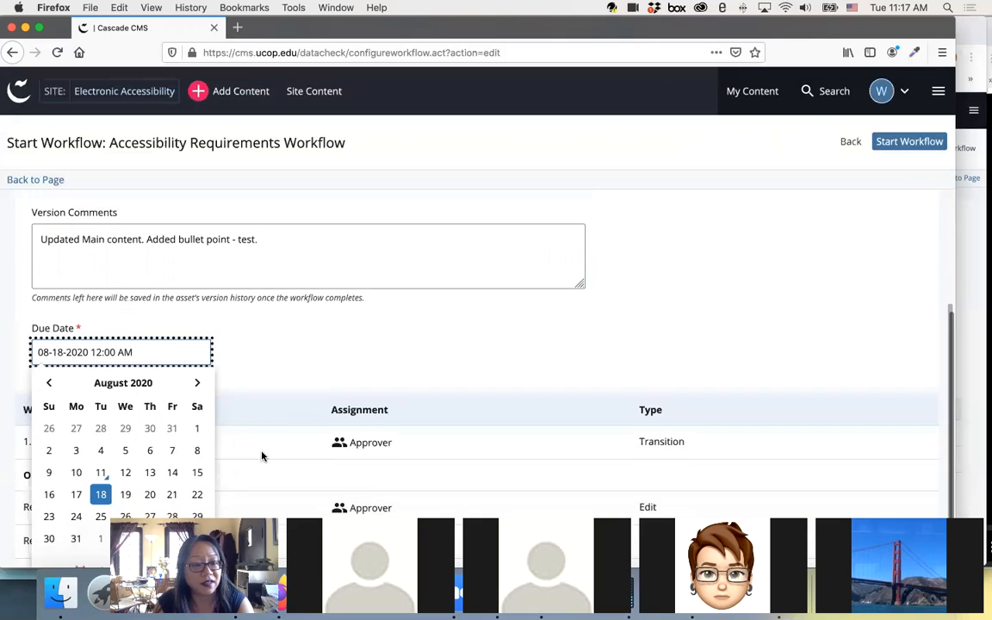
left_click(241, 340)
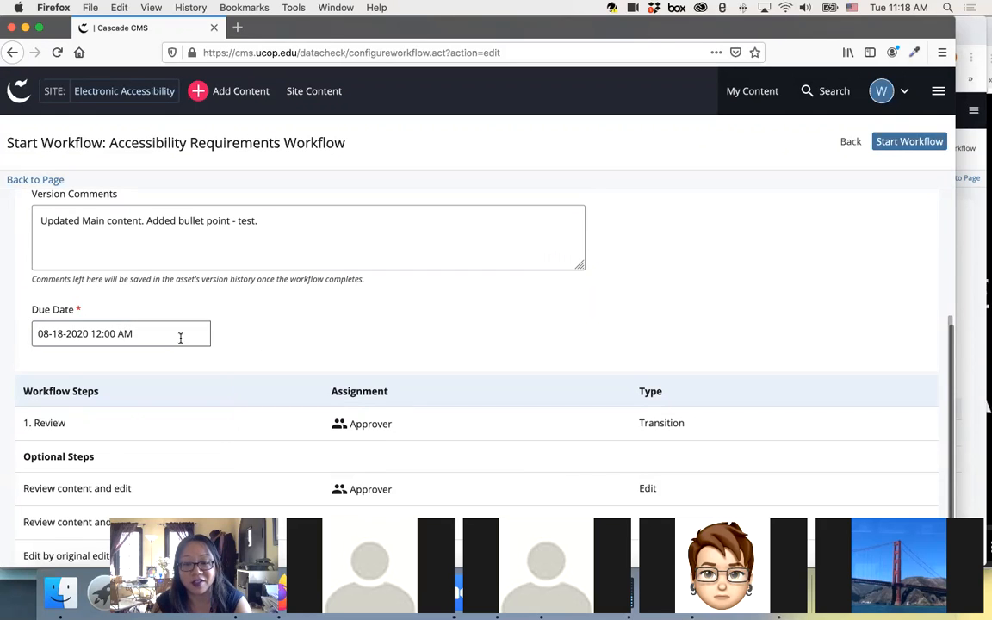
scroll(278, 337, "up", 1)
scroll(277, 338, "up", 1)
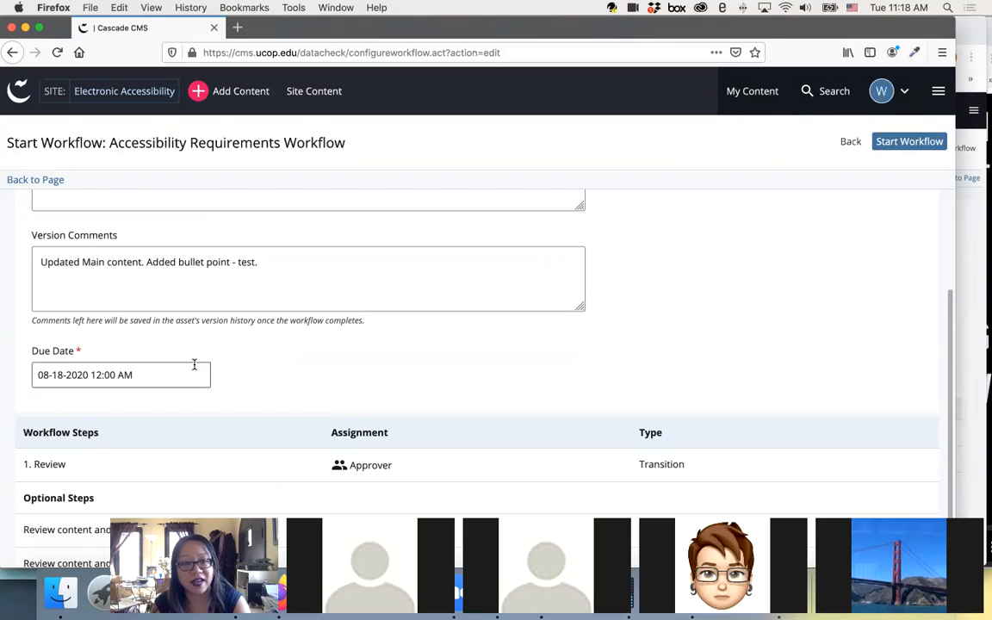
scroll(175, 368, "up", 2)
scroll(175, 370, "up", 2)
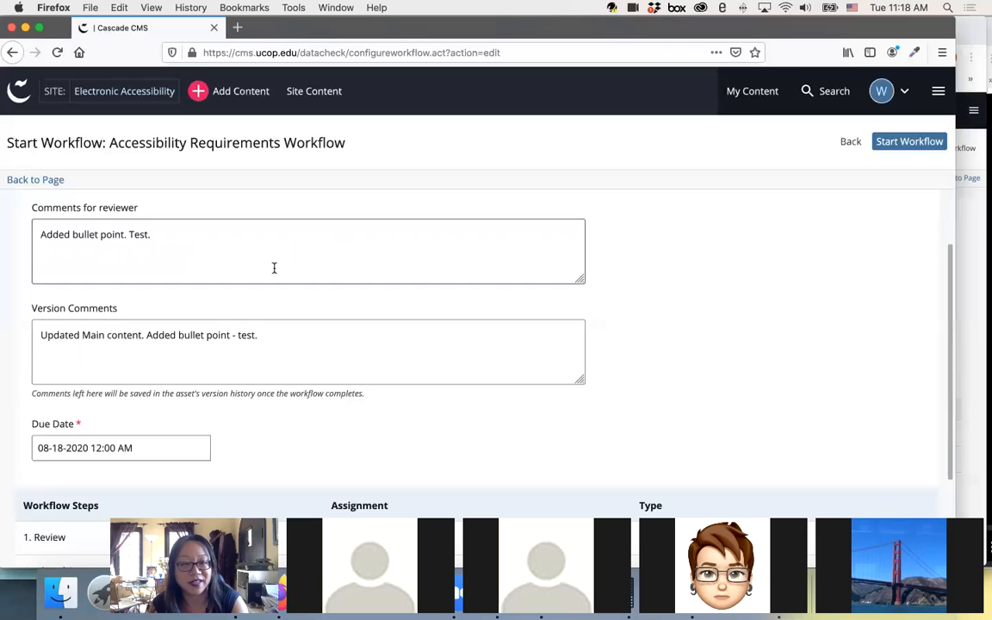
left_click(911, 145)
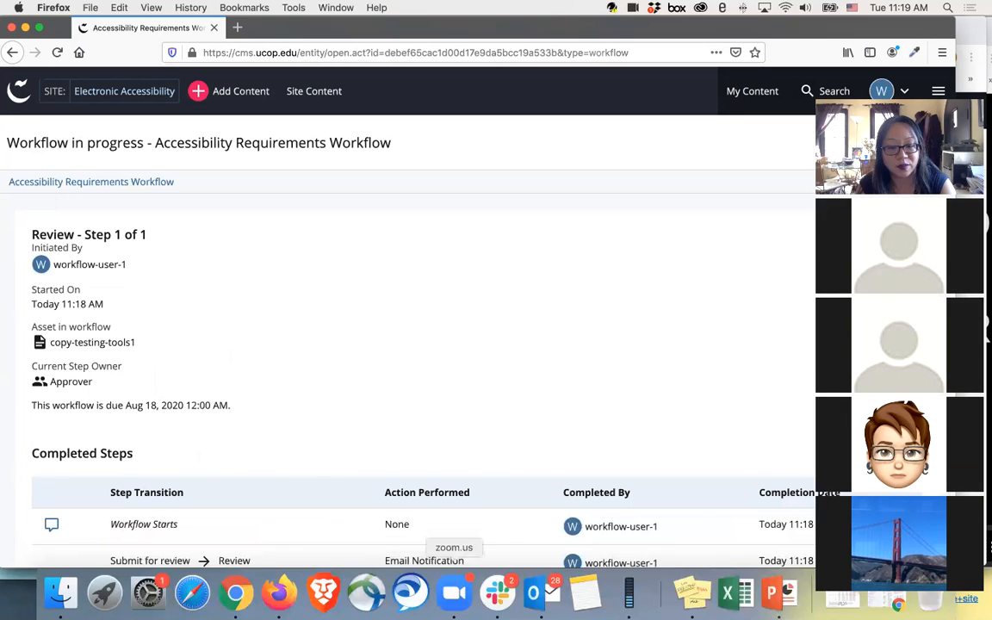
Step: Switch to Outlook to look for the workflow email in the inbox search results sorted by date received, and minimize the window
left_click(534, 593)
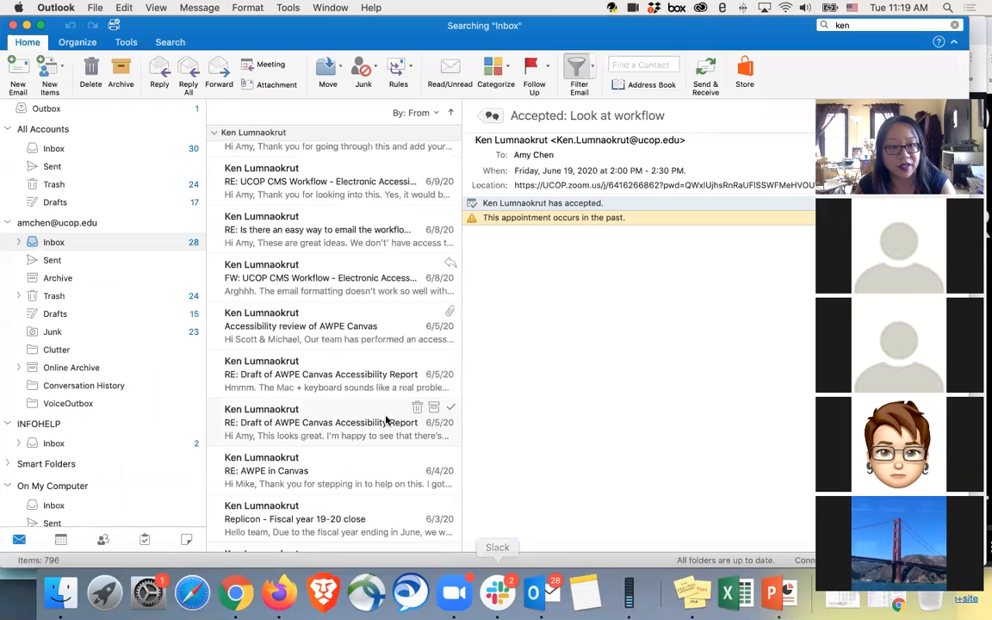
left_click(412, 113)
left_click(387, 163)
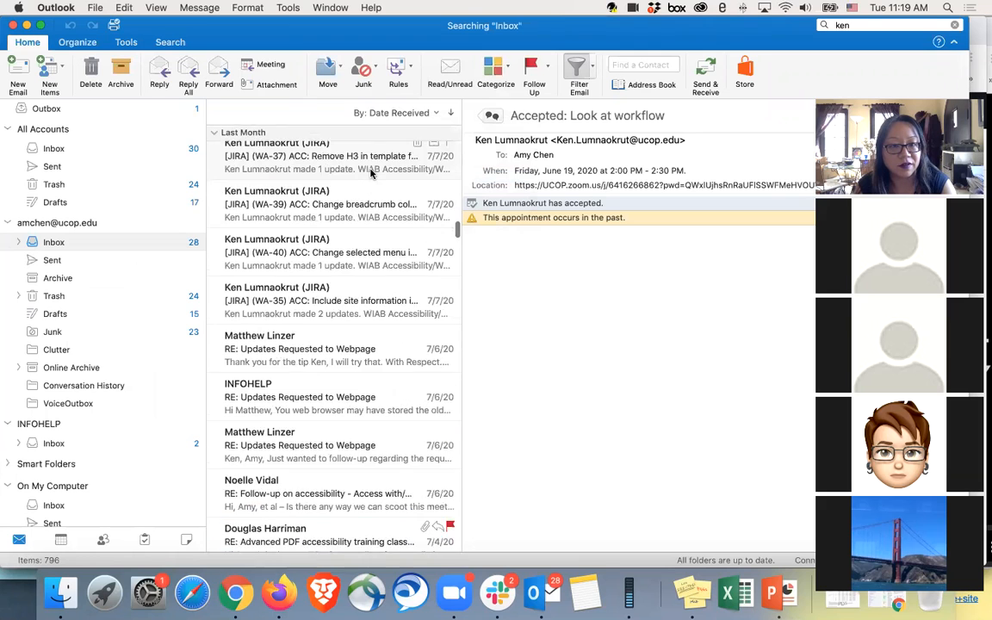
scroll(371, 175, "up", 10)
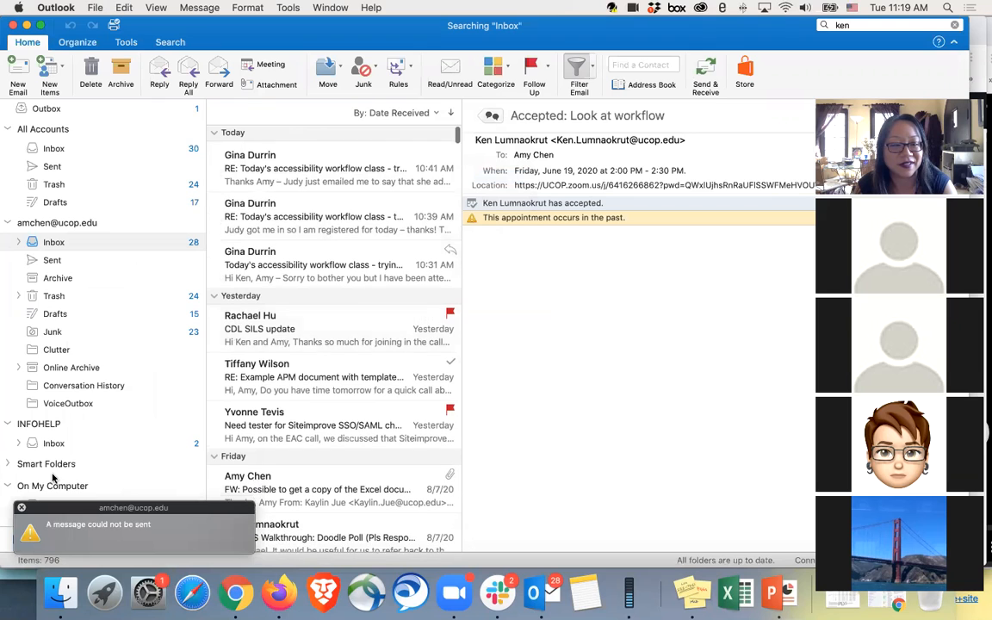
left_click(21, 509)
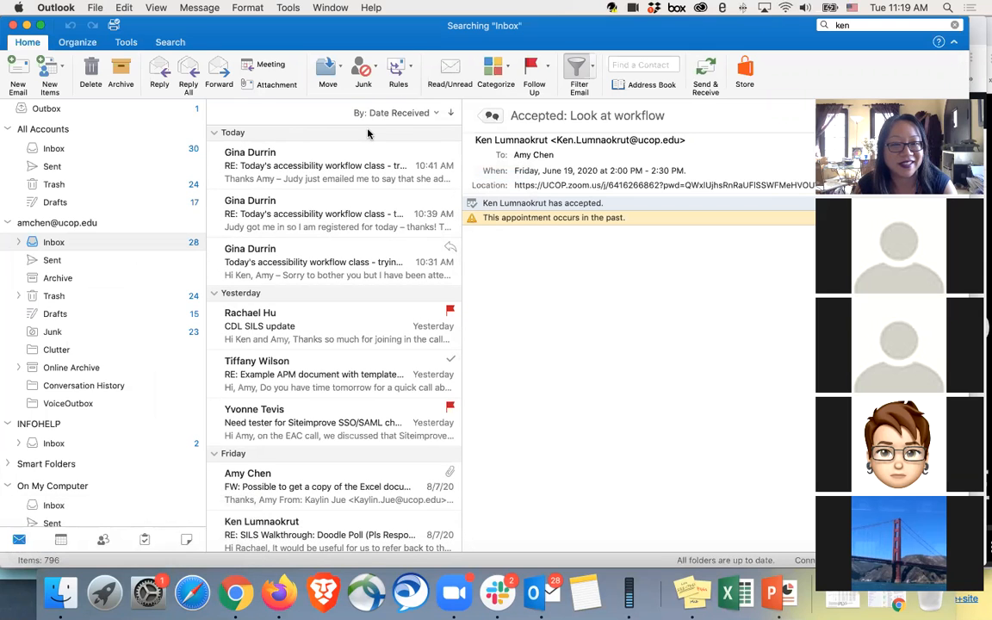
left_click(26, 25)
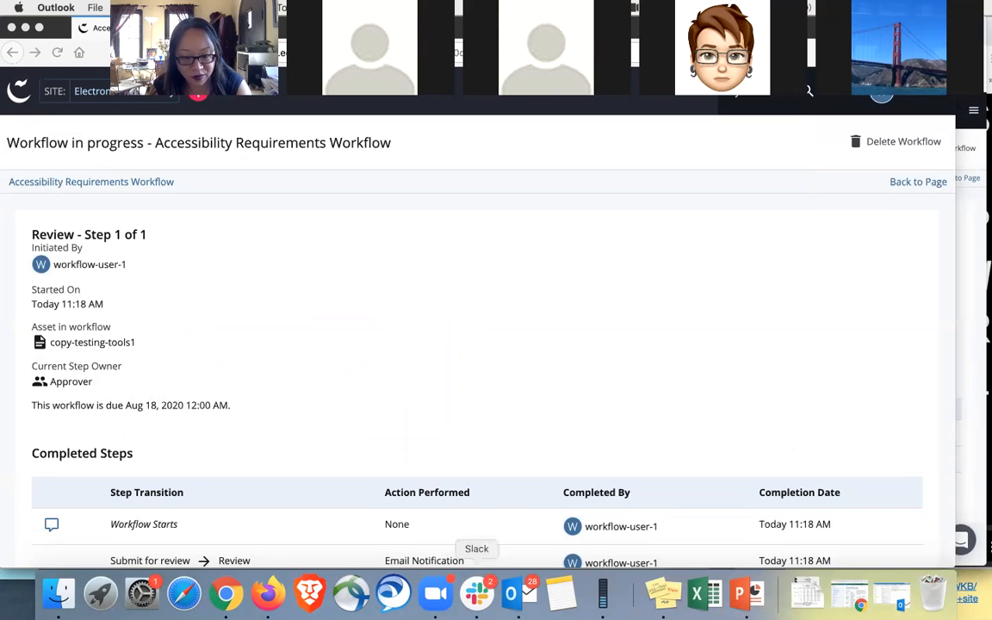
Step: Reopen Outlook and sort the inbox search results by sender
left_click(512, 593)
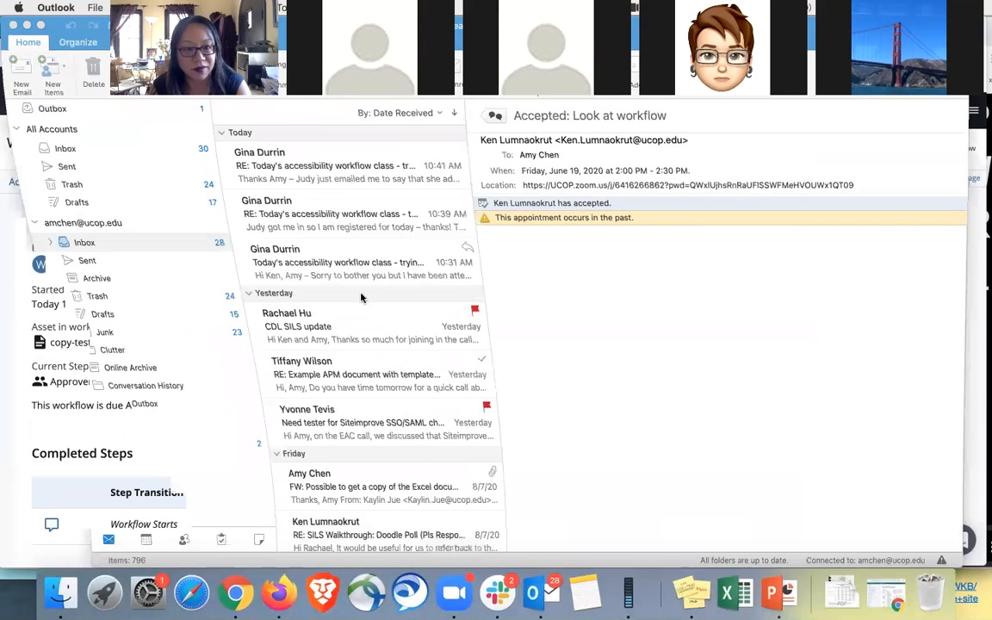
left_click(389, 112)
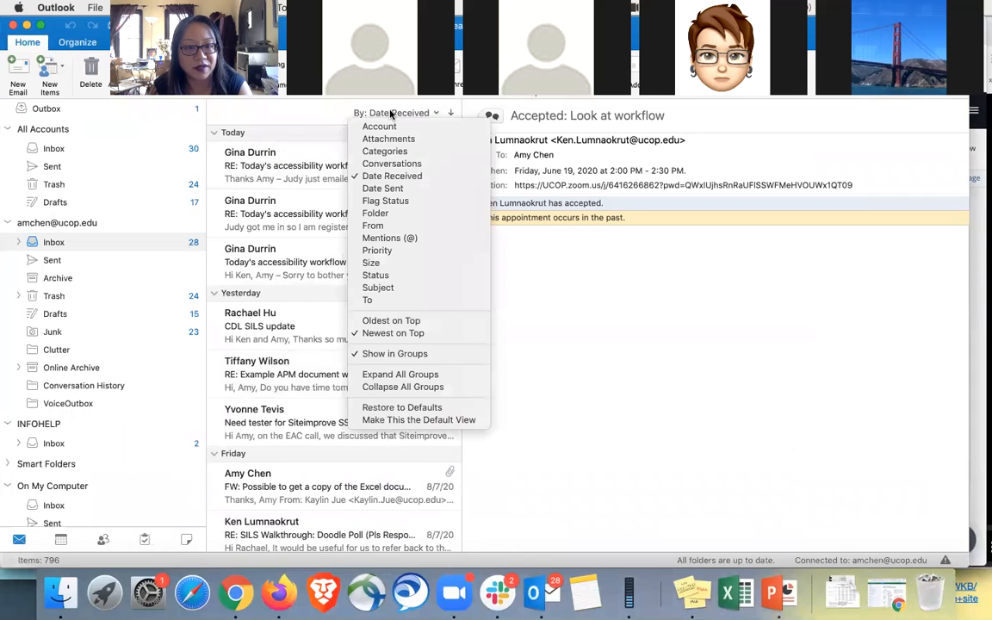
left_click(385, 177)
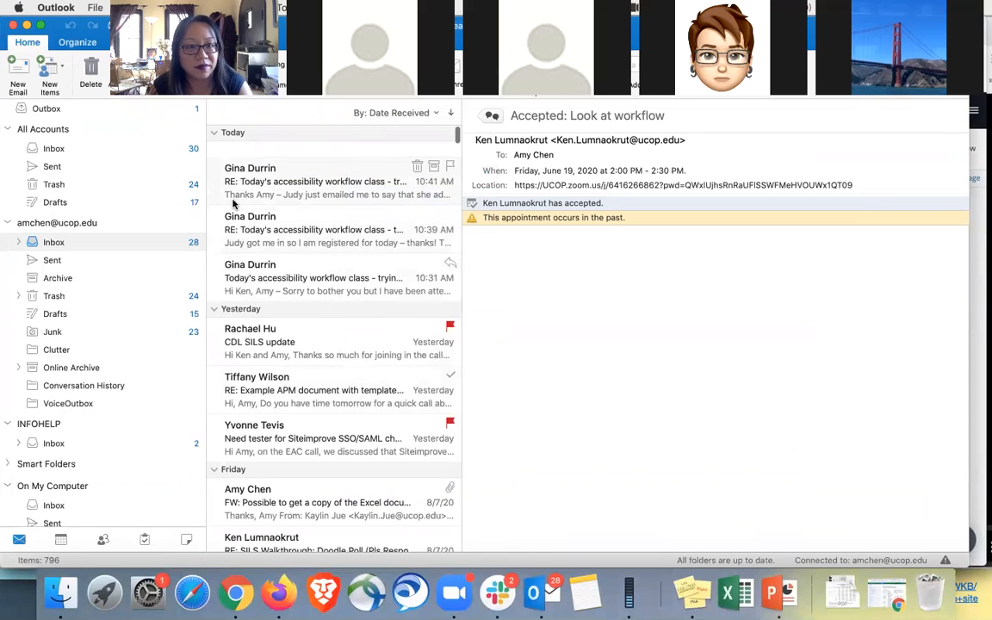
left_click(383, 113)
left_click(375, 225)
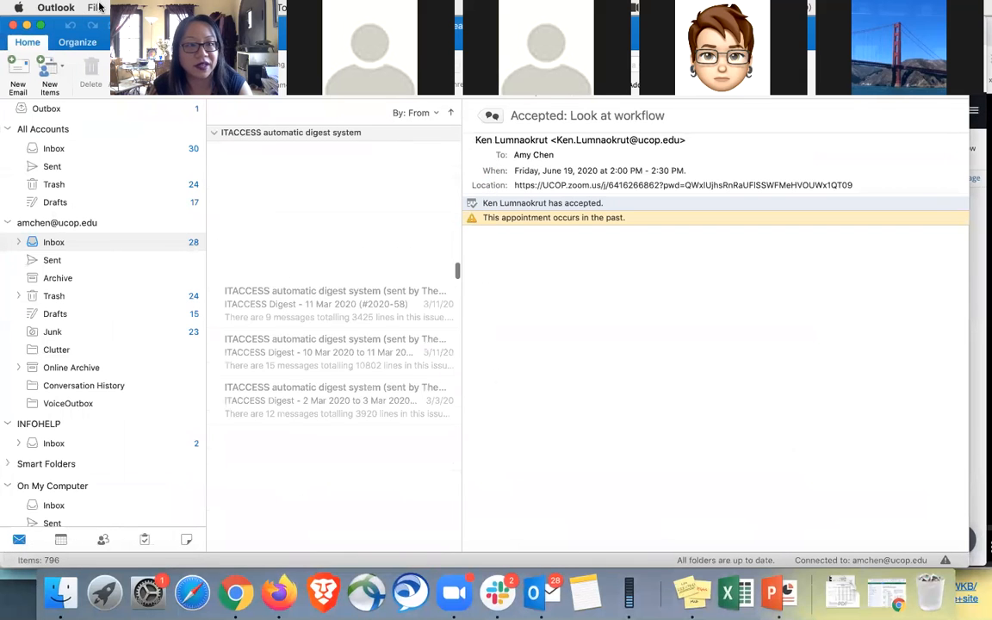
Step: Clear the inbox search, sort the messages by date received and open the newest UCOP CMS Workflow email from Cascade CMS
left_click_drag(852, 26, 764, 31)
key("BackSpace")
left_click(413, 113)
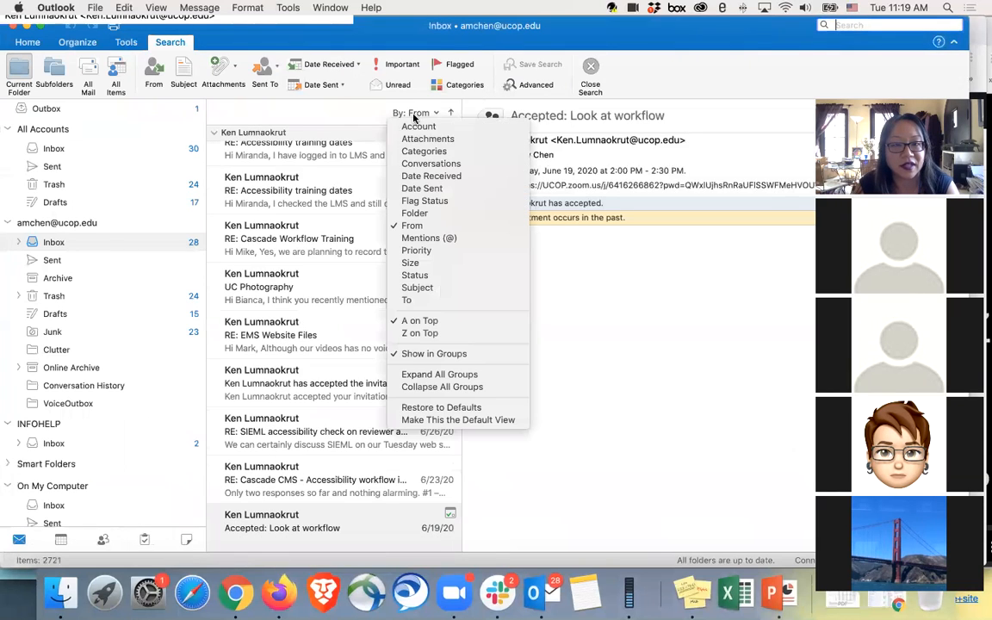
left_click(363, 169)
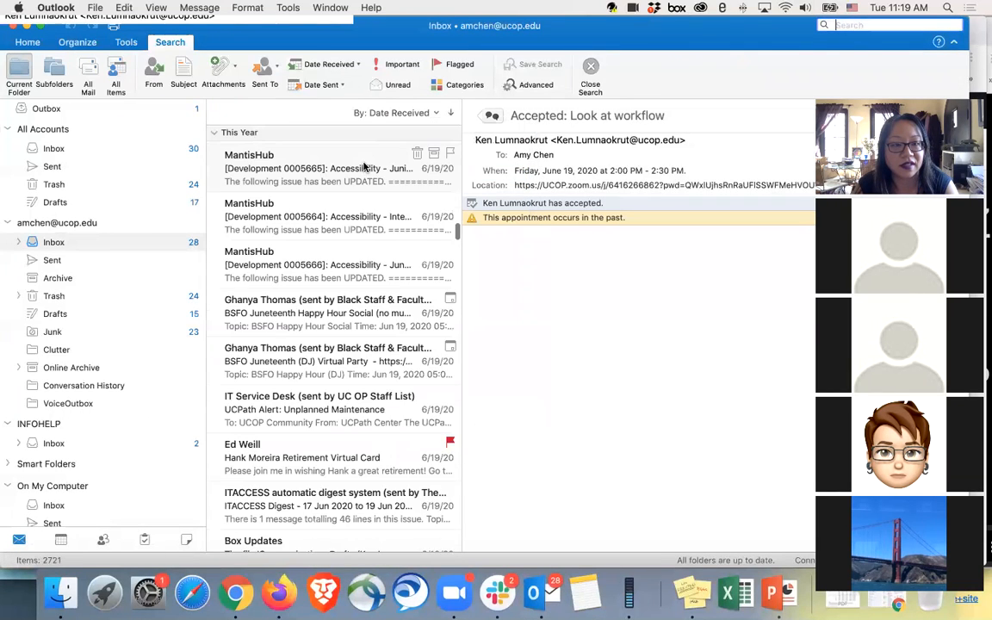
scroll(364, 166, "up", 15)
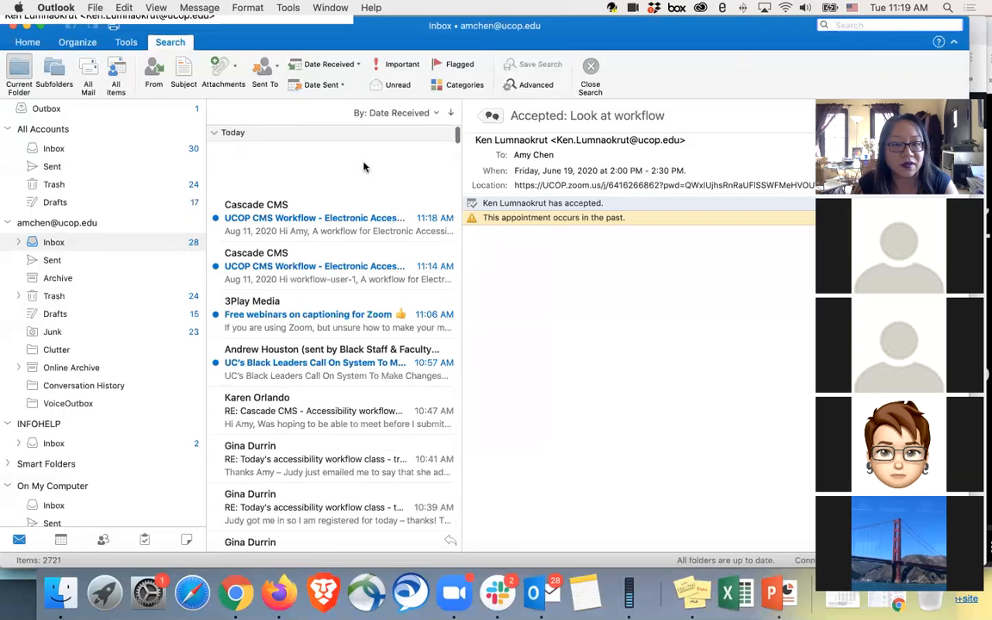
left_click(331, 174)
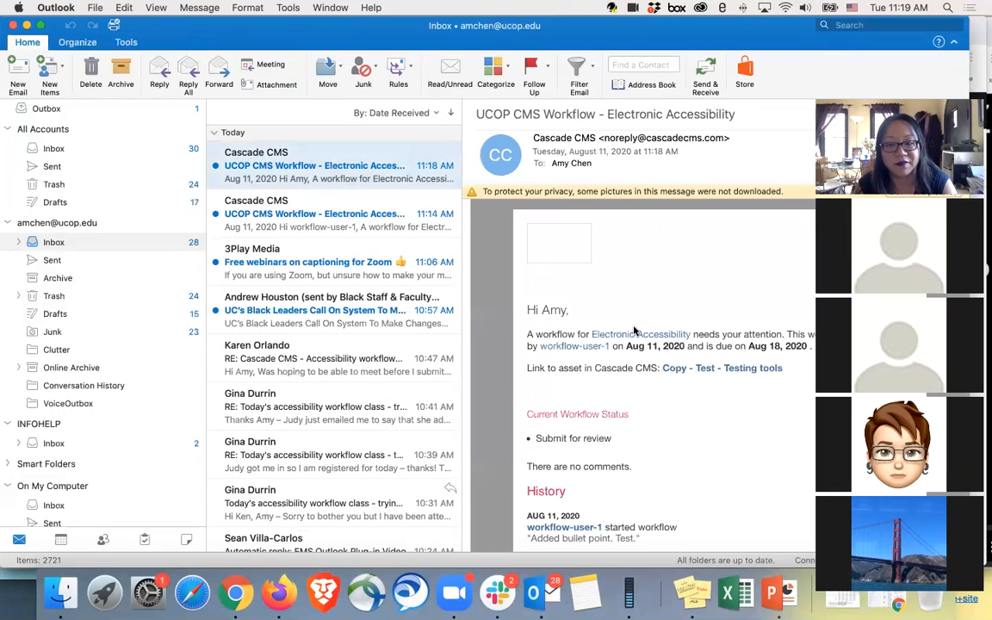
Step: Move the video panel off the open email and switch to the Cascade-CMS-Accessibility-Workflow presentation in PowerPoint
left_click_drag(905, 92, 211, 71)
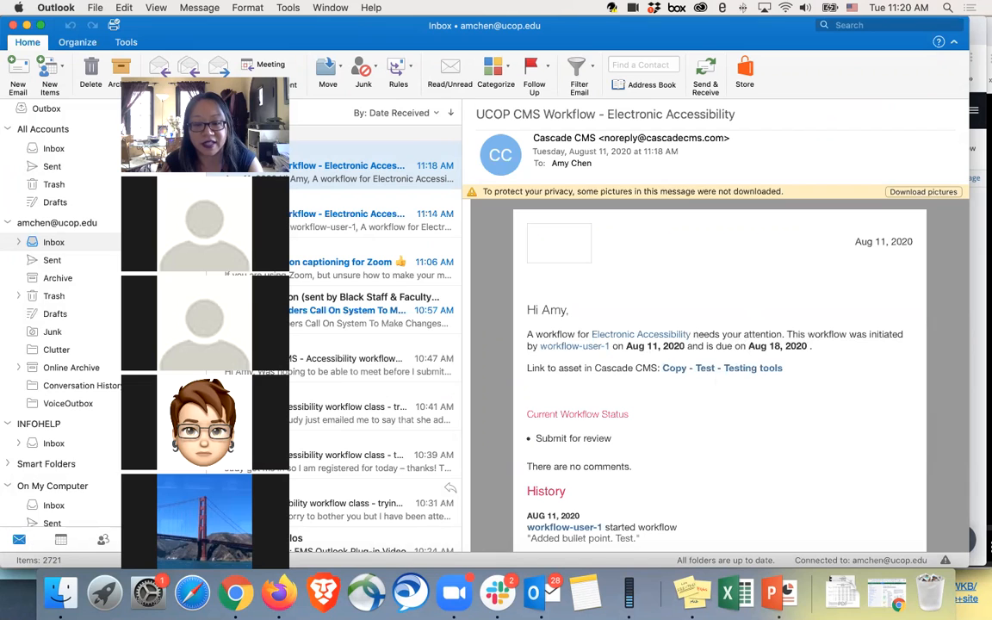
left_click(774, 592)
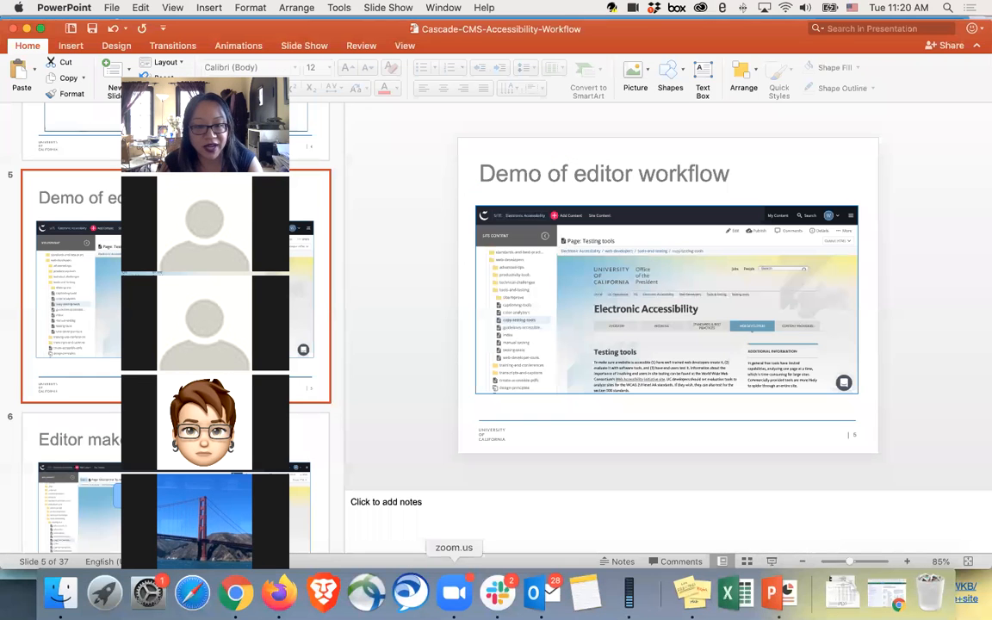